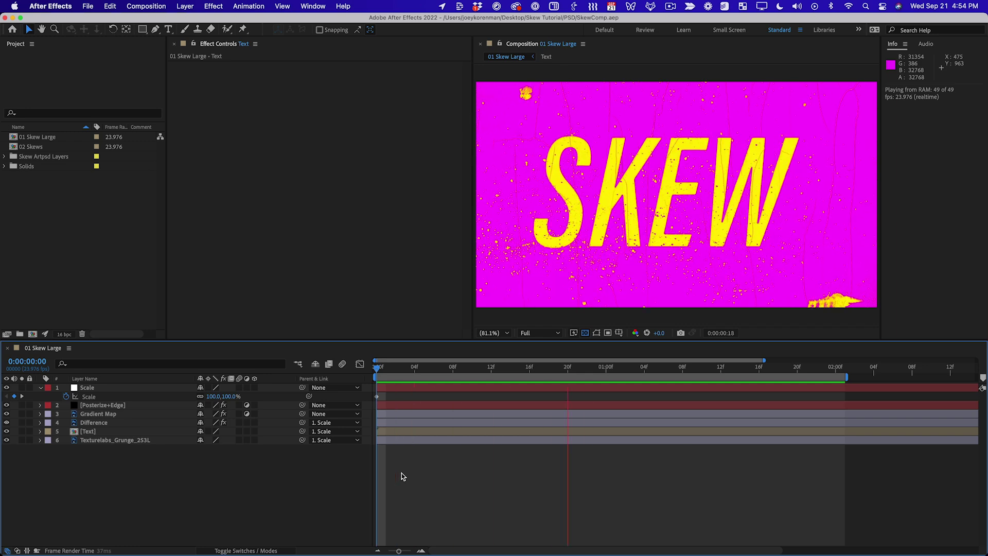
- Open the Text precomp and reveal the letter layers' keyframes
{"action": "key", "text": "alt+KP_Enter"}
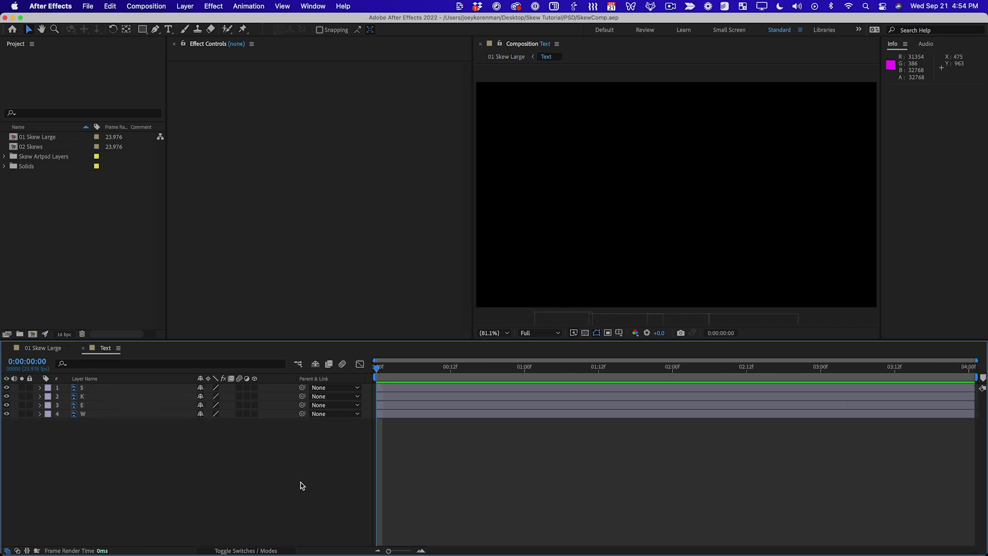
{"action": "key", "text": "super+a"}
{"action": "key", "text": "u"}
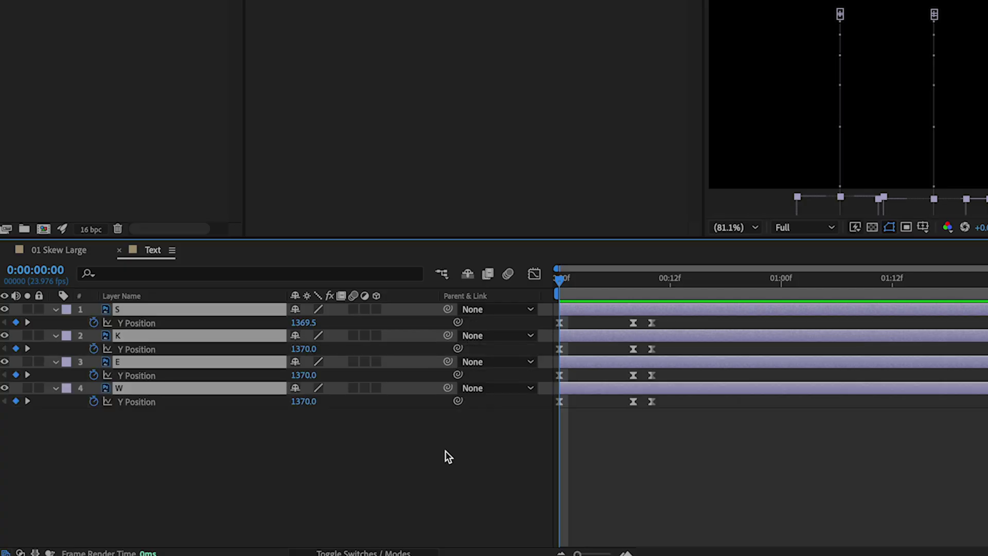
{"action": "left_click", "coordinate": [865, 485]}
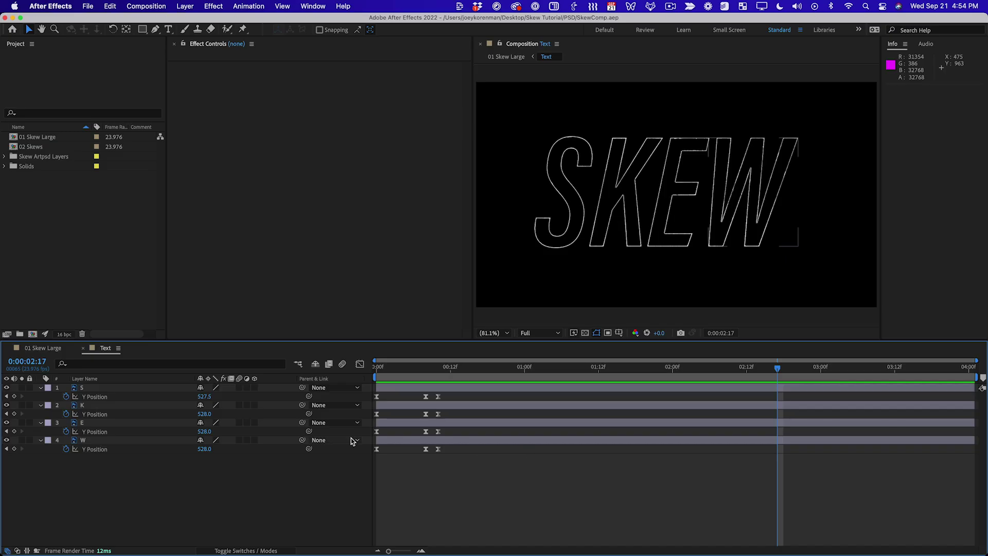
- Delay layer K by a couple of frames and W by about four, then preview
{"action": "mouse_move", "coordinate": [406, 408]}
{"action": "left_mouse_down"}
{"action": "mouse_move", "coordinate": [417, 423]}
{"action": "mouse_move", "coordinate": [408, 426]}
{"action": "left_mouse_up"}
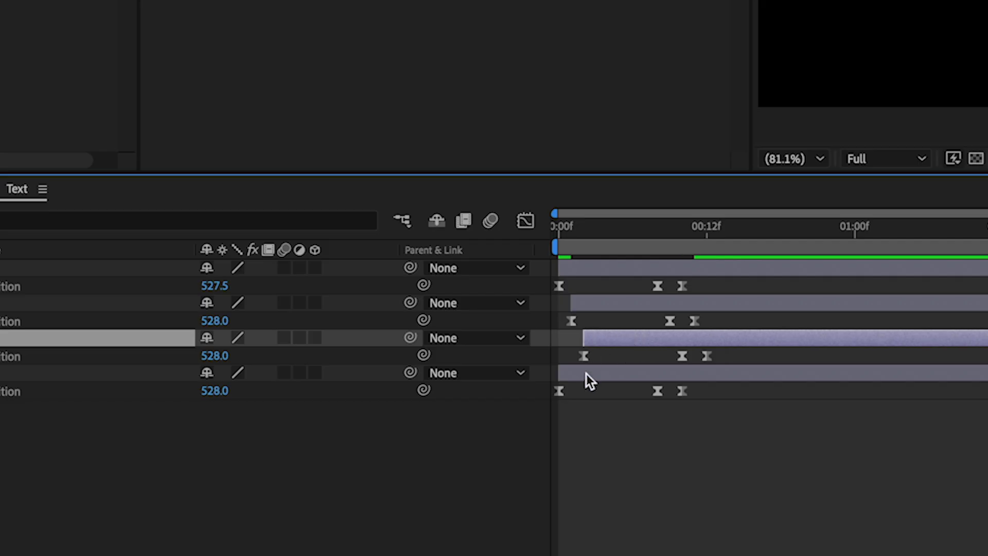
{"action": "left_click_drag", "start_coordinate": [587, 374], "coordinate": [623, 377]}
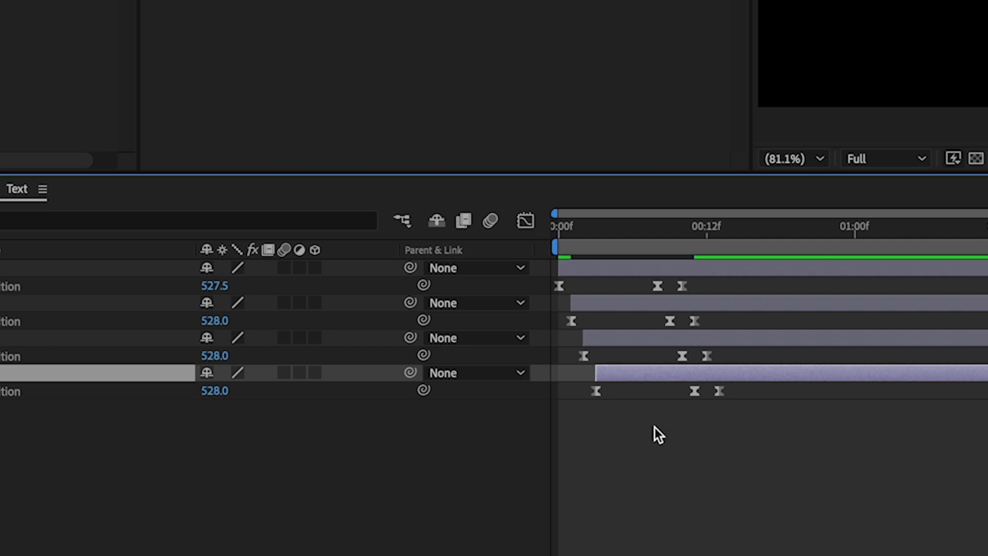
{"action": "left_click", "coordinate": [671, 449]}
{"action": "key", "text": "space"}
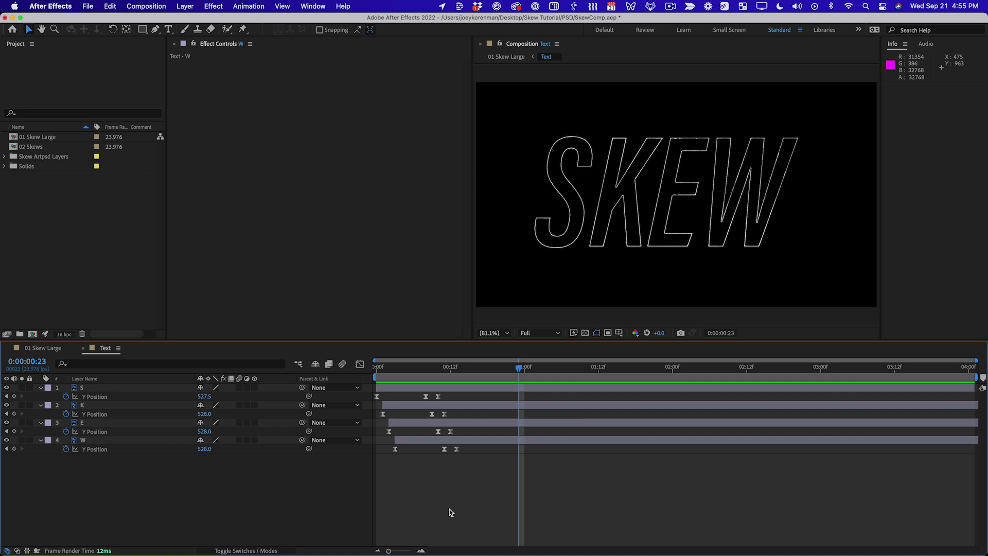
- Nudge layers K and W one frame later with Alt+Page Down and preview from the start
{"action": "left_click", "coordinate": [424, 405]}
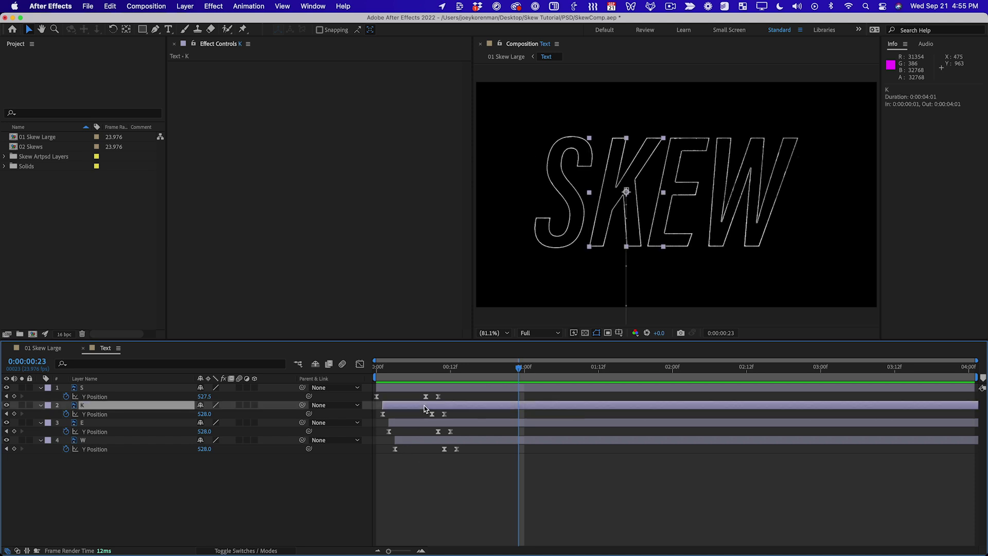
{"action": "key", "text": "alt+Page_Down"}
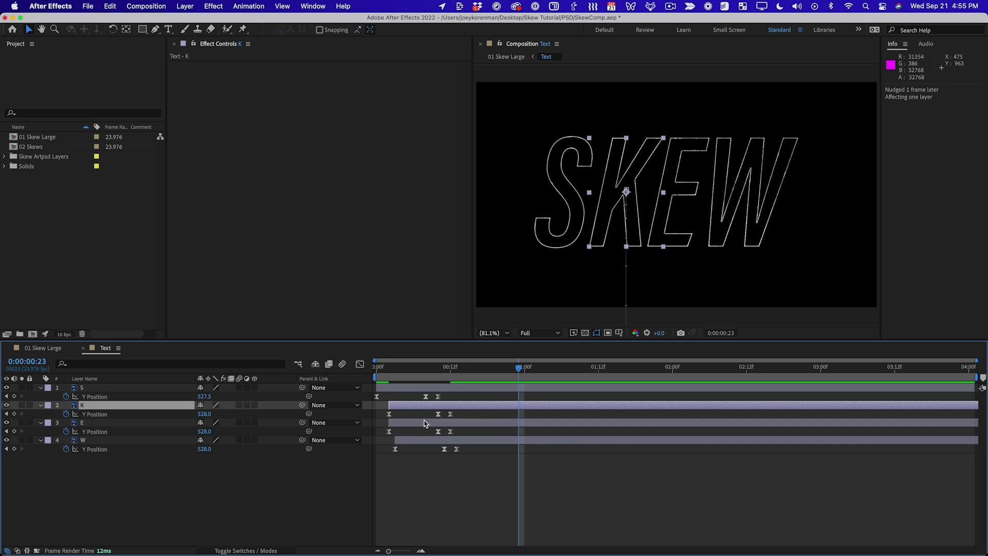
{"action": "left_click", "coordinate": [424, 423]}
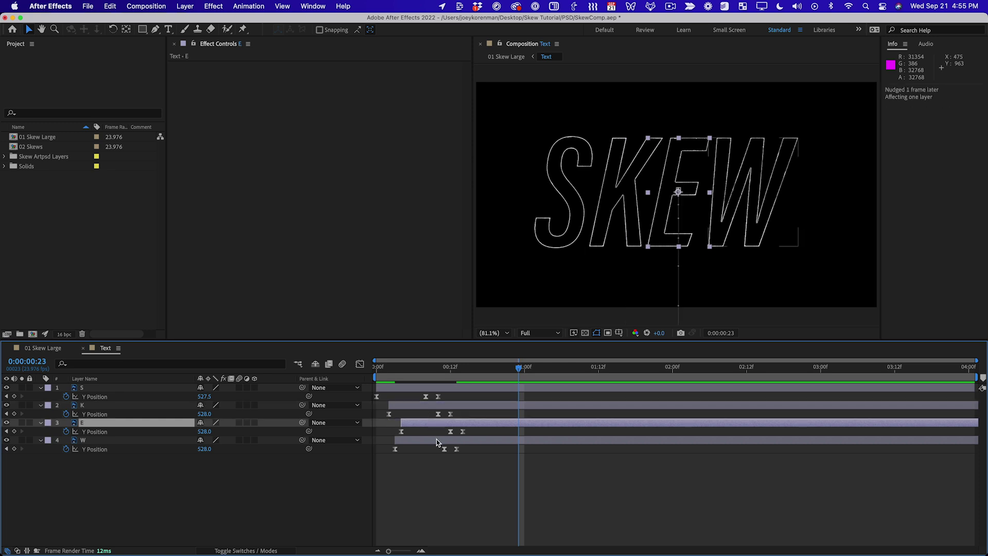
{"action": "left_click", "coordinate": [437, 440]}
{"action": "key", "text": "alt+Page_Down"}
{"action": "key", "text": "alt+Page_Down"}
{"action": "key", "text": "alt+Page_Down"}
{"action": "key", "text": "Home"}
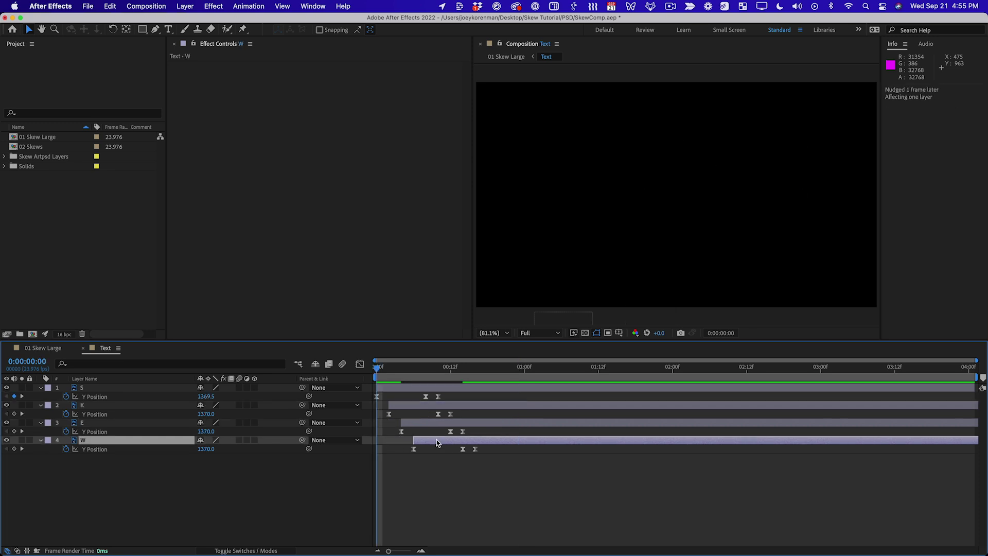
{"action": "key", "text": "space"}
{"action": "key", "text": "space"}
{"action": "left_click", "coordinate": [485, 468]}
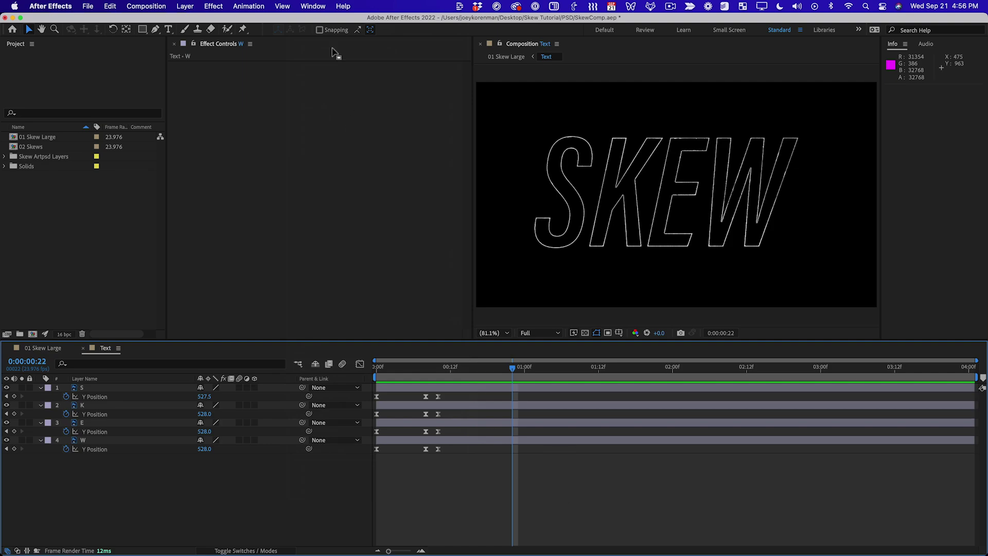
- Open the Skew extension panel and marquee-select the S, K, E and W layers
{"action": "left_click", "coordinate": [315, 6]}
{"action": "mouse_move", "coordinate": [322, 68]}
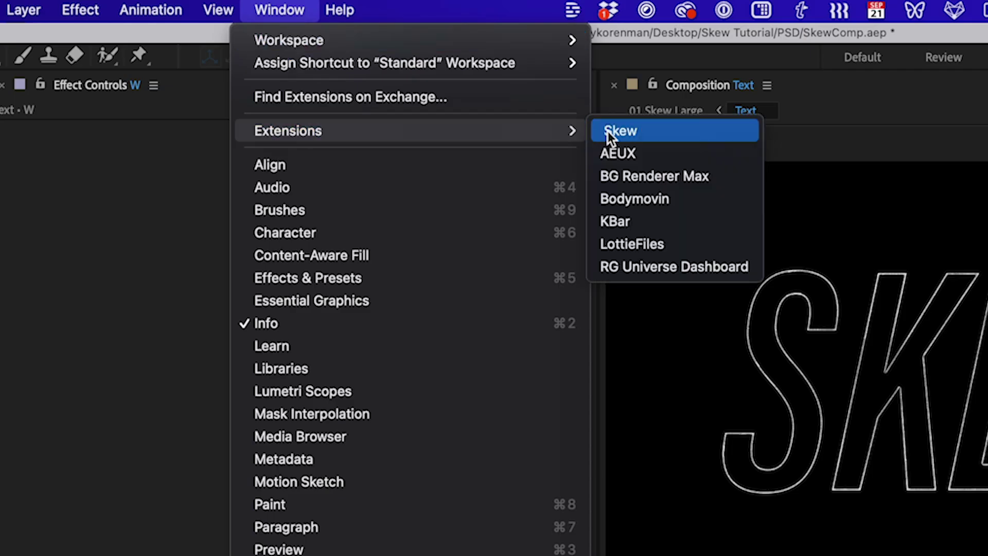
{"action": "left_click", "coordinate": [608, 131]}
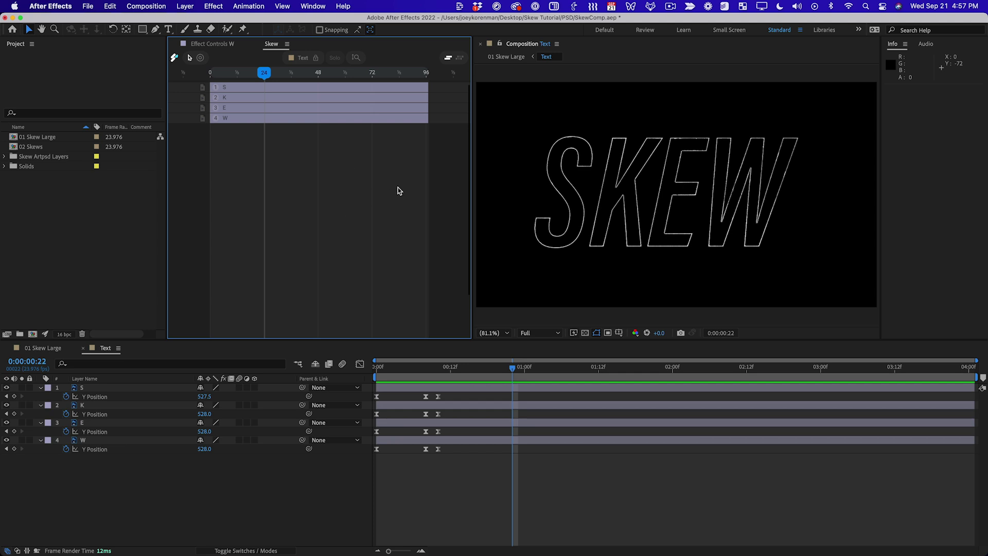
{"action": "left_click_drag", "start_coordinate": [400, 191], "coordinate": [275, 90]}
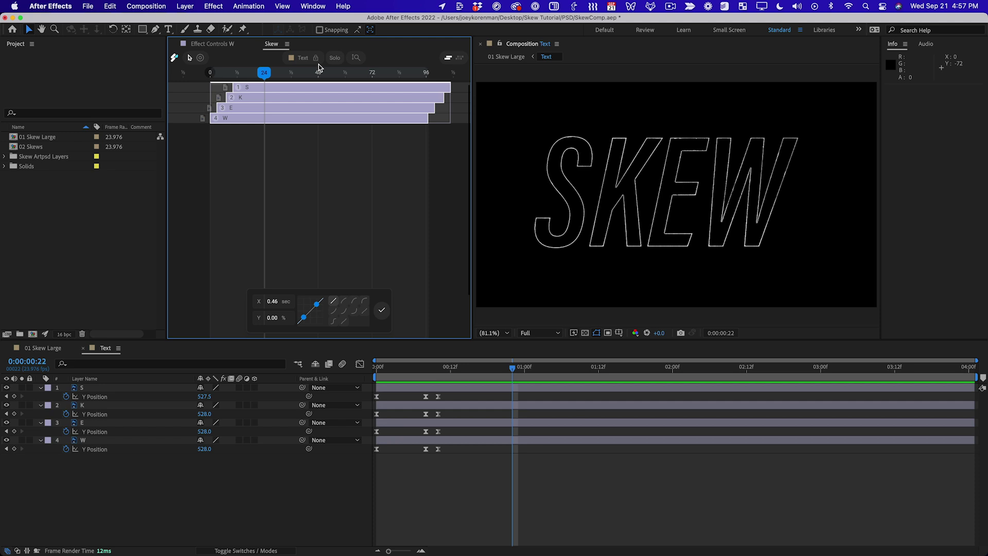
- Cascade the letter layers 0.29 sec apart, W first and S last, and preview
{"action": "left_click_drag", "start_coordinate": [345, 67], "coordinate": [325, 68]}
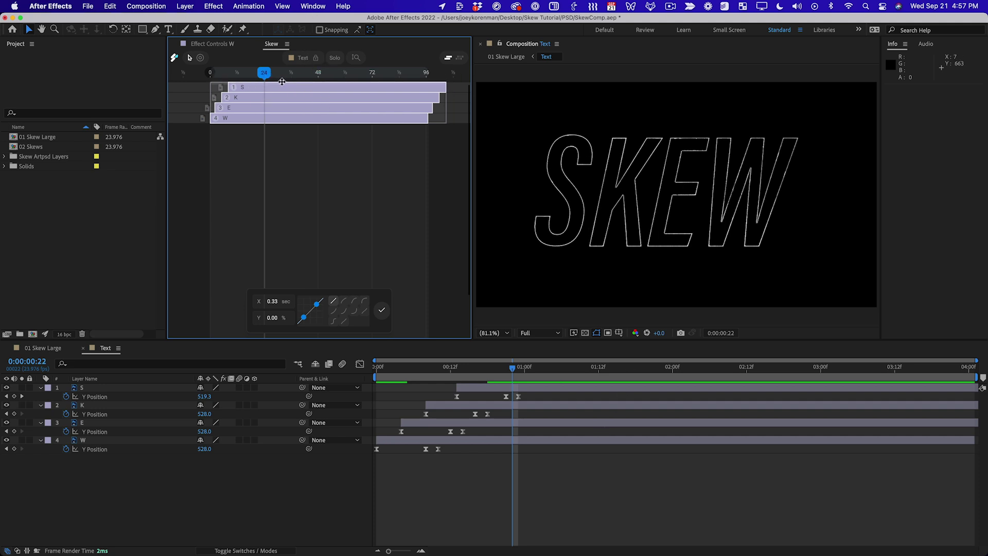
{"action": "left_click_drag", "start_coordinate": [280, 83], "coordinate": [279, 82]}
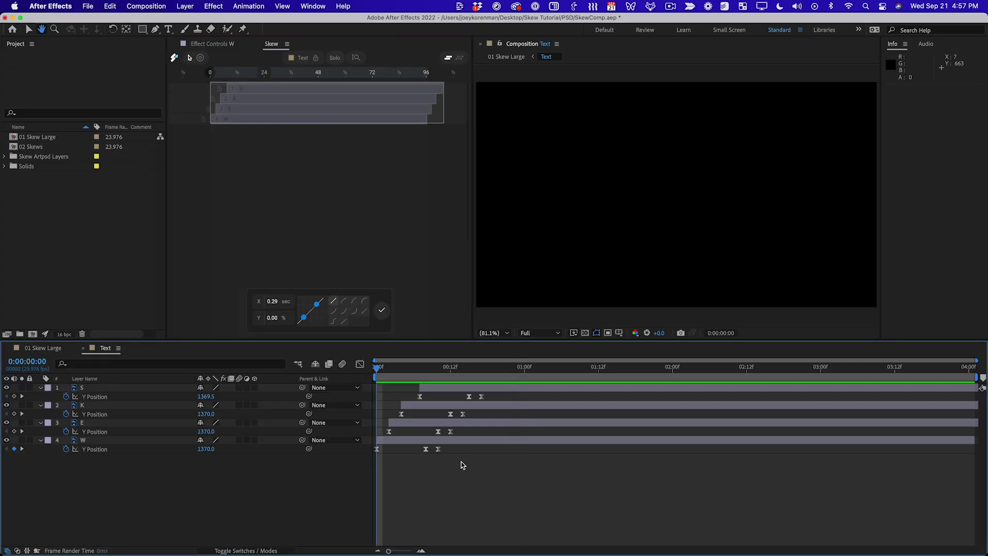
{"action": "key", "text": "space"}
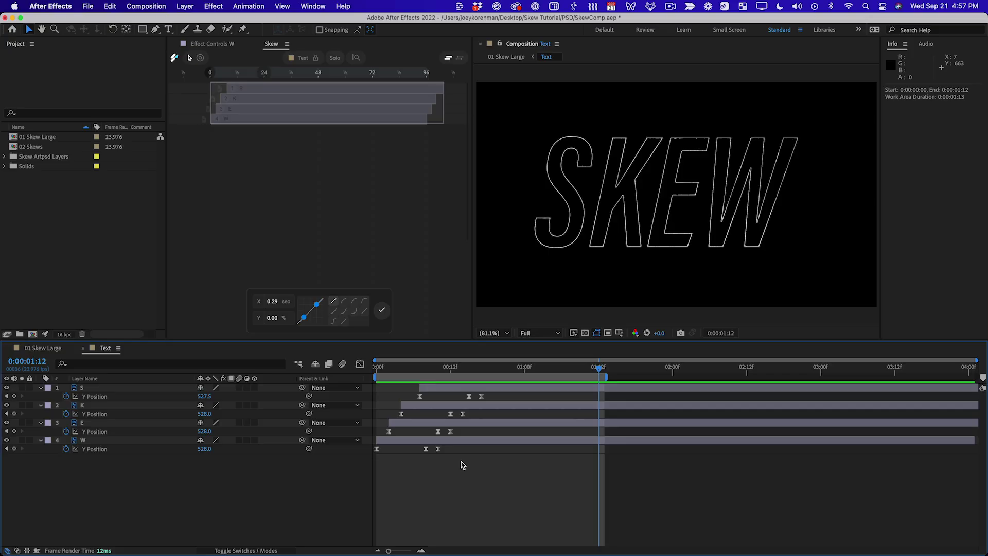
{"action": "left_click", "coordinate": [354, 210]}
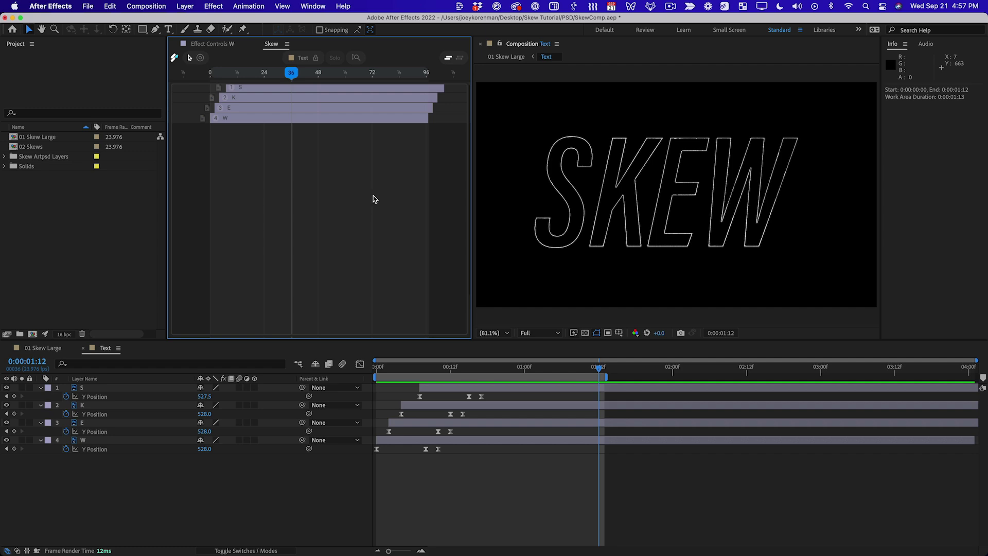
- Flip the letter stagger so S starts at frame 0 and W last, then preview
{"action": "left_click_drag", "start_coordinate": [389, 175], "coordinate": [296, 116]}
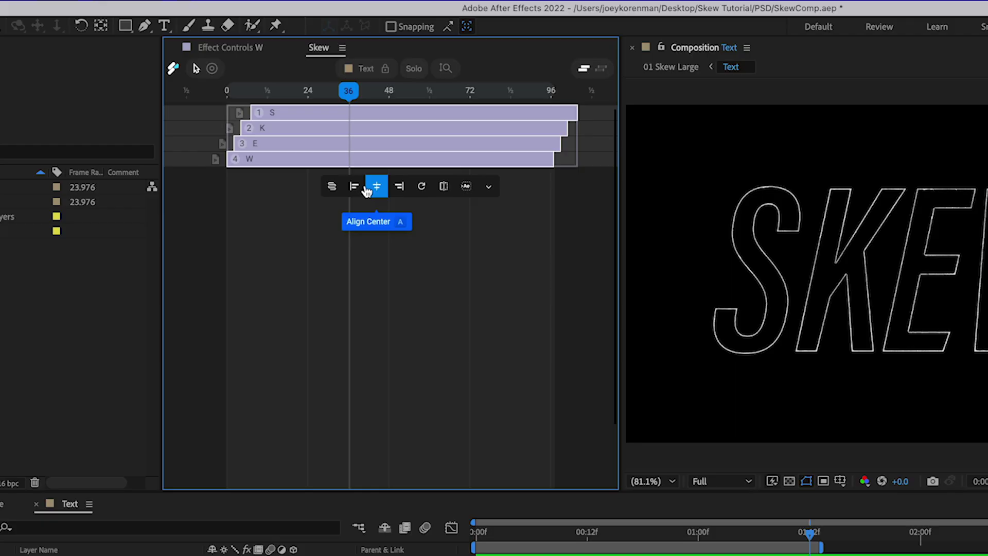
{"action": "left_click", "coordinate": [444, 187]}
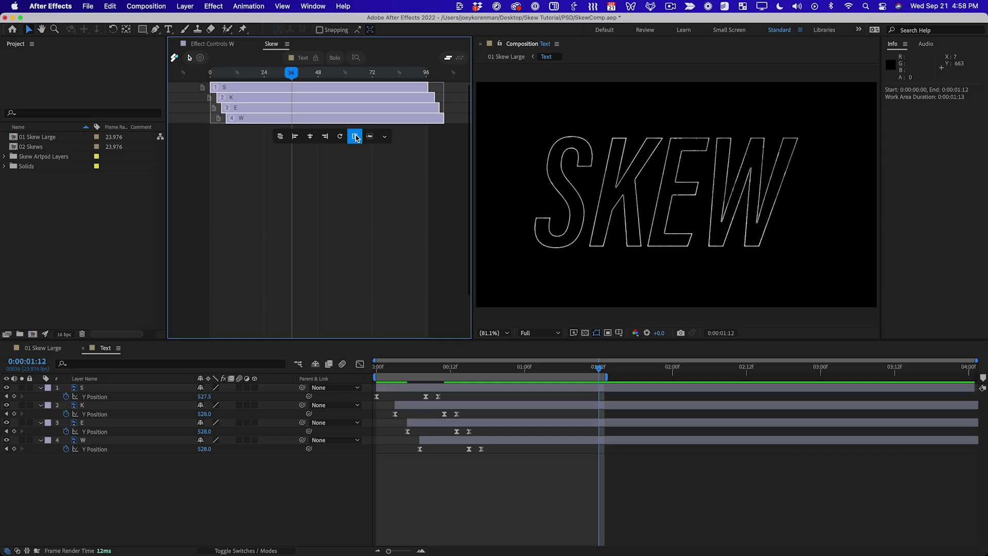
{"action": "left_click", "coordinate": [355, 137]}
{"action": "left_click", "coordinate": [356, 137]}
{"action": "left_click", "coordinate": [355, 137]}
{"action": "left_click", "coordinate": [355, 137]}
{"action": "left_click", "coordinate": [355, 137]}
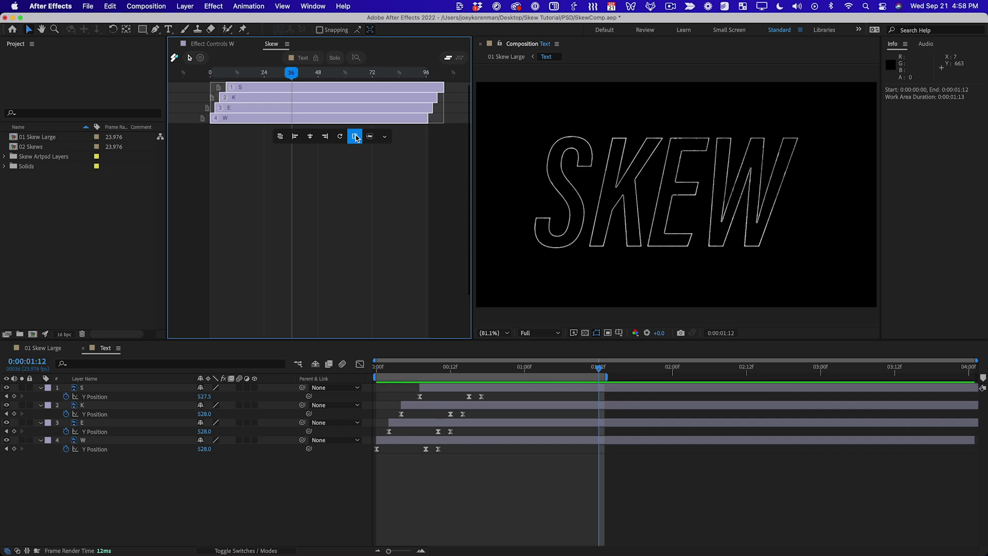
{"action": "left_click", "coordinate": [355, 137]}
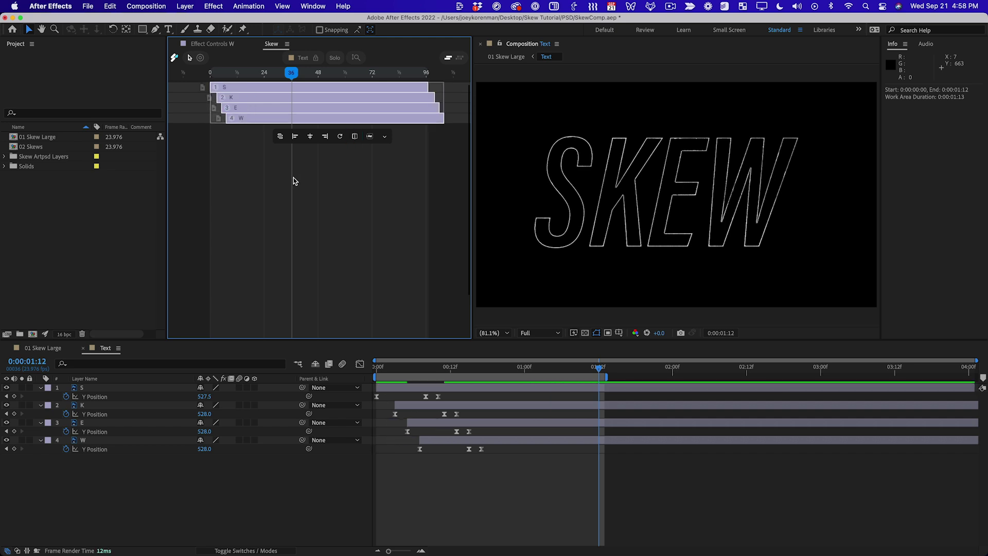
{"action": "left_click", "coordinate": [499, 518]}
{"action": "key", "text": "space"}
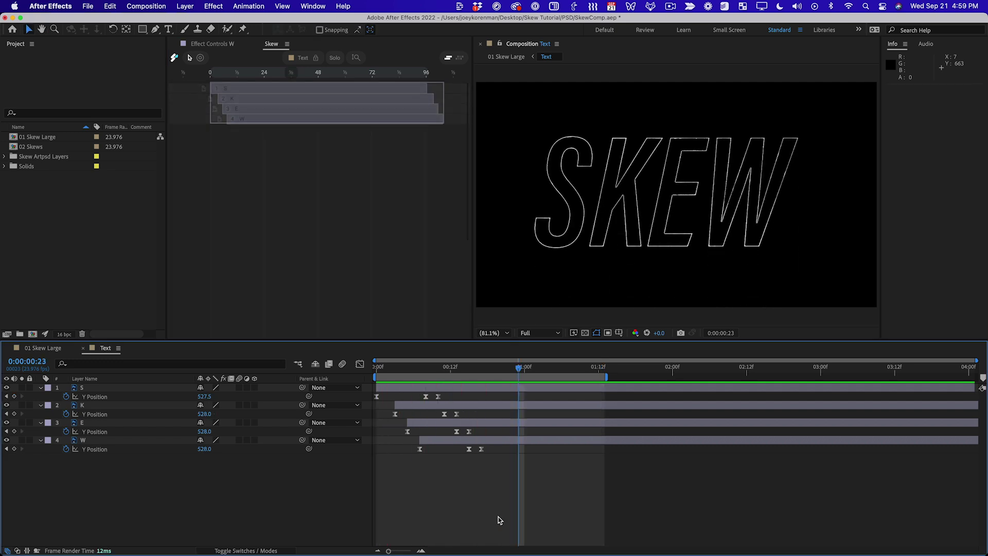
- Widen the offset between the four letters' start times and preview from the start
{"action": "left_click", "coordinate": [387, 249]}
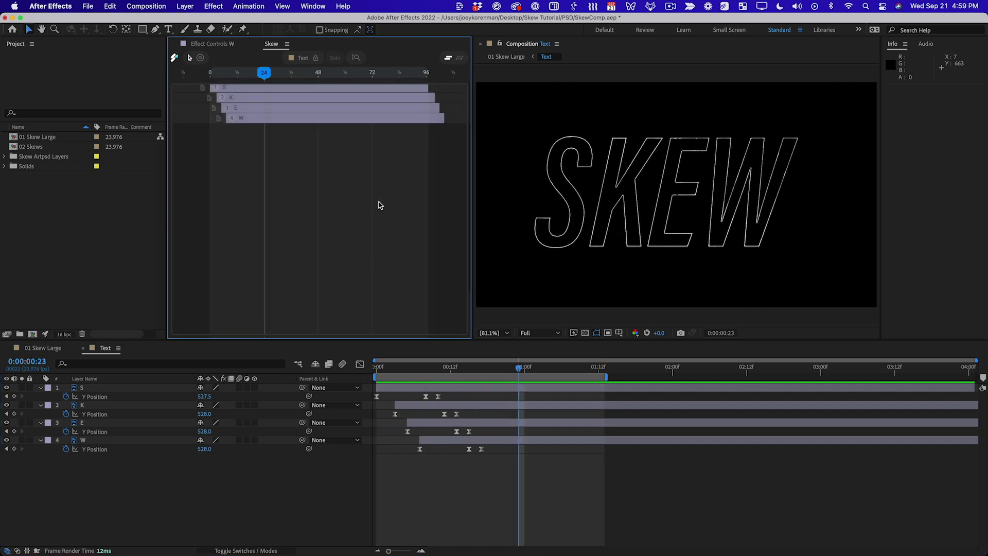
{"action": "left_click_drag", "start_coordinate": [381, 201], "coordinate": [265, 78]}
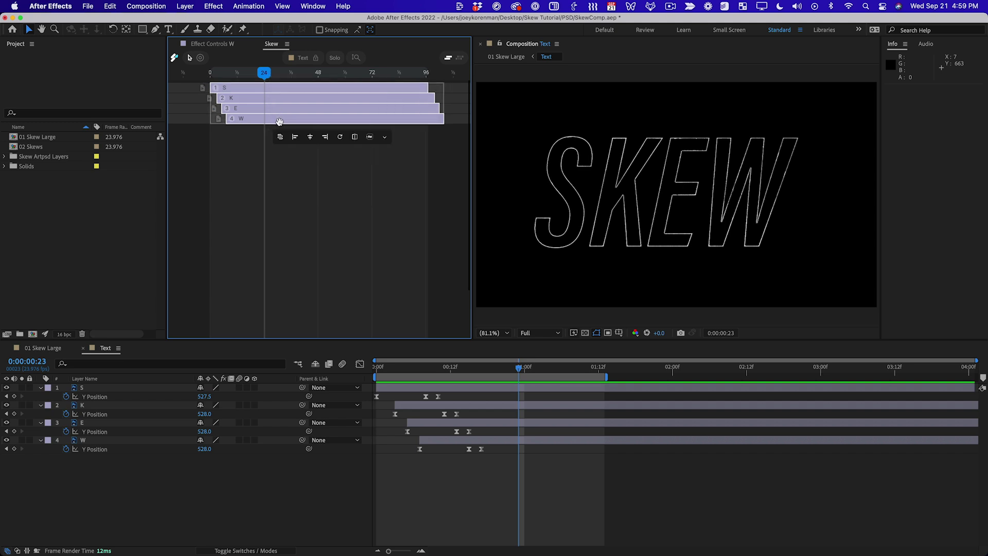
{"action": "left_click_drag", "start_coordinate": [279, 125], "coordinate": [292, 127]}
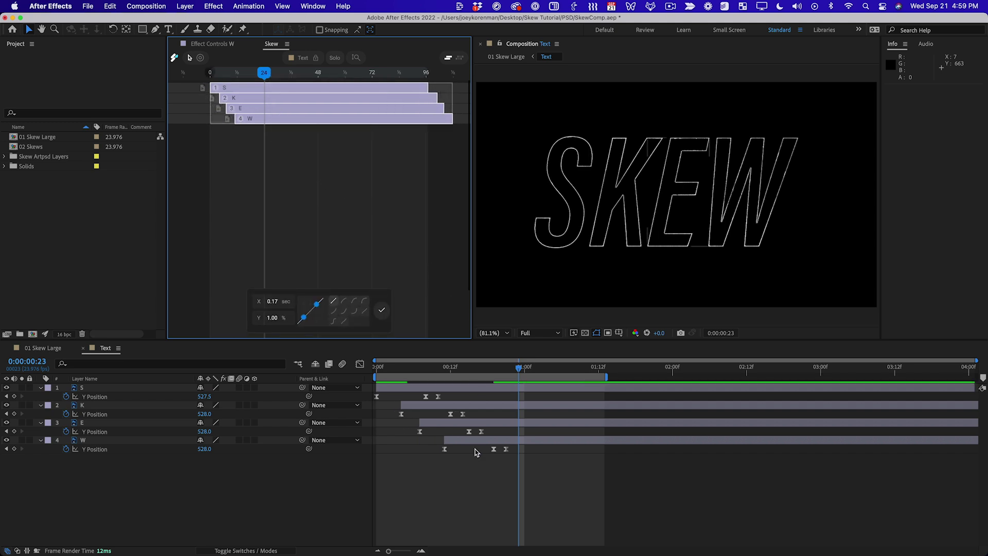
{"action": "left_click", "coordinate": [484, 495]}
{"action": "key", "text": "Home"}
{"action": "key", "text": "space"}
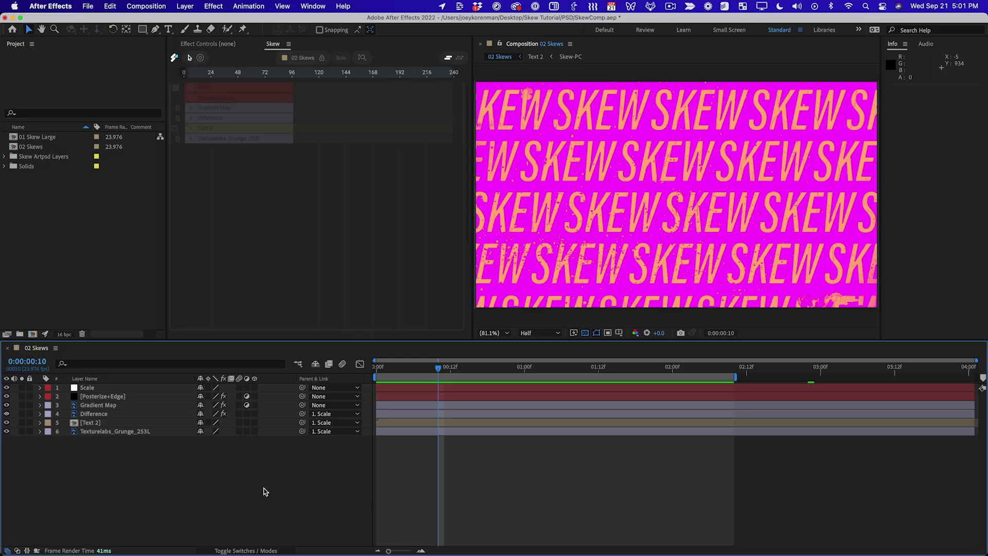
- Open the Text 2 precomp, load its 25 Skew-PC layers into Skew, and fit them vertically
{"action": "double_click", "coordinate": [95, 424]}
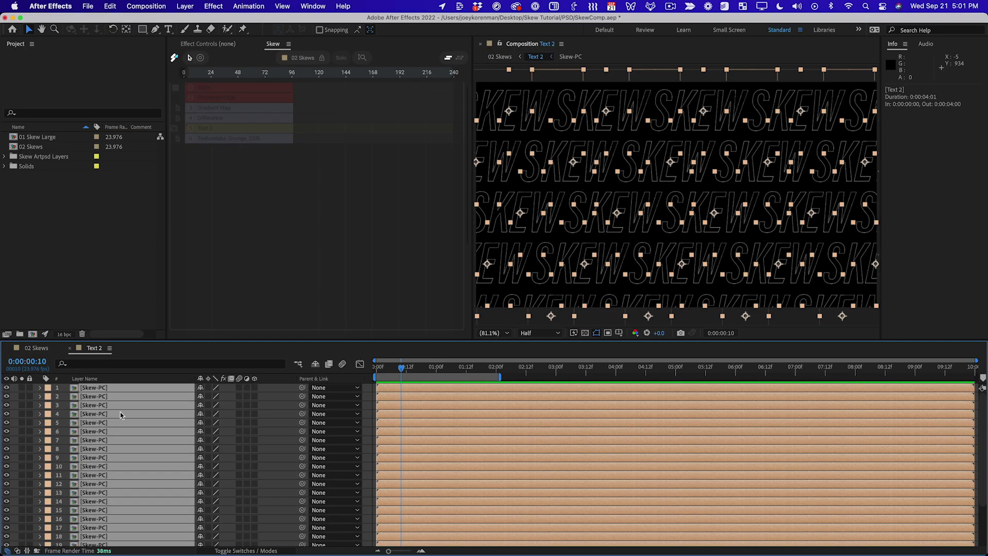
{"action": "left_click", "coordinate": [323, 288]}
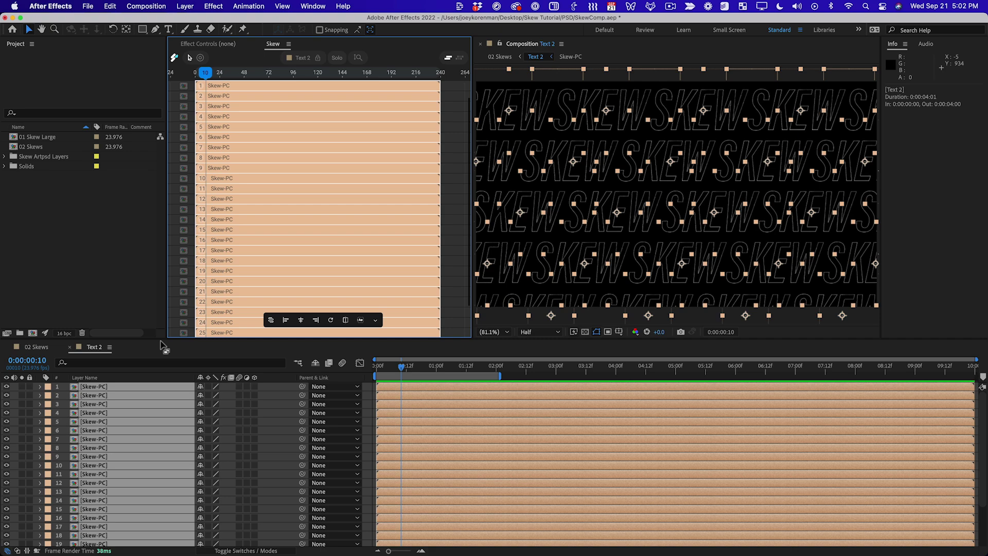
{"action": "left_click_drag", "start_coordinate": [158, 339], "coordinate": [159, 300]}
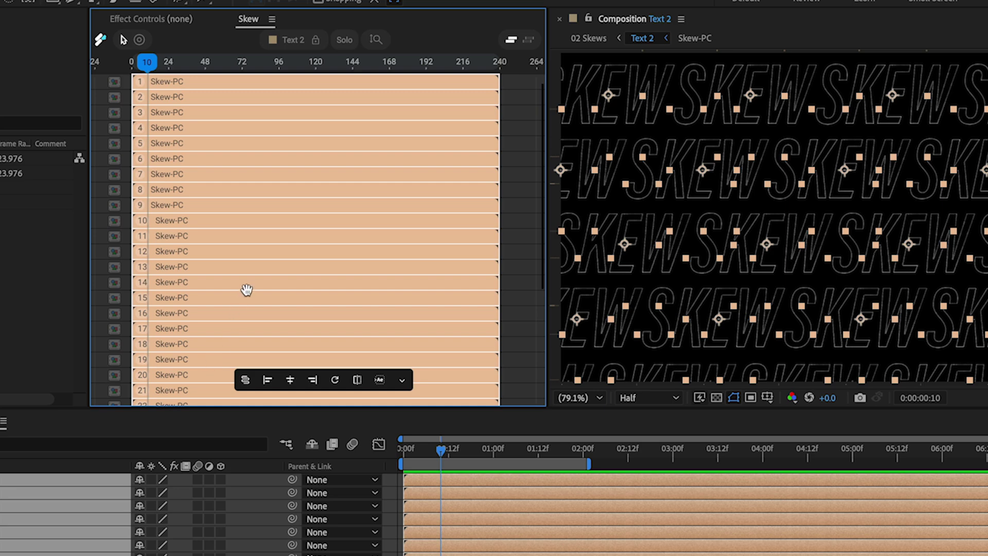
{"action": "scroll", "coordinate": [247, 290], "scroll_direction": "up", "scroll_amount": 1}
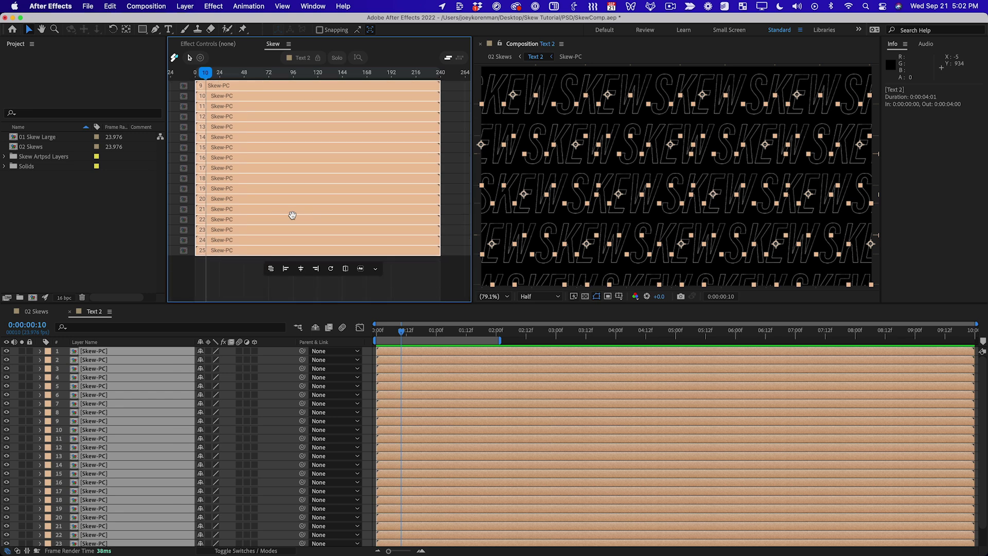
{"action": "scroll", "coordinate": [292, 215], "scroll_direction": "up", "scroll_amount": 5}
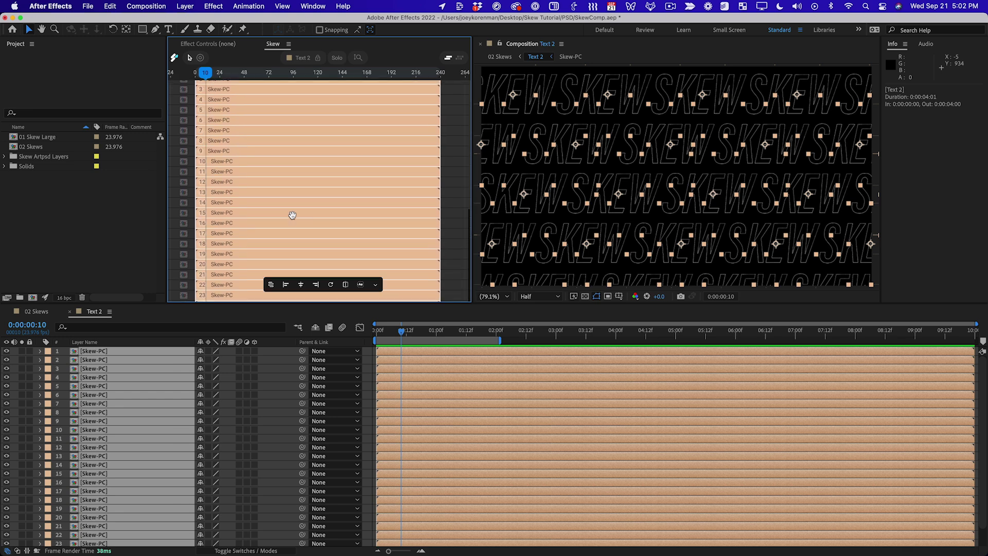
{"action": "scroll", "coordinate": [292, 215], "scroll_direction": "up", "scroll_amount": 1}
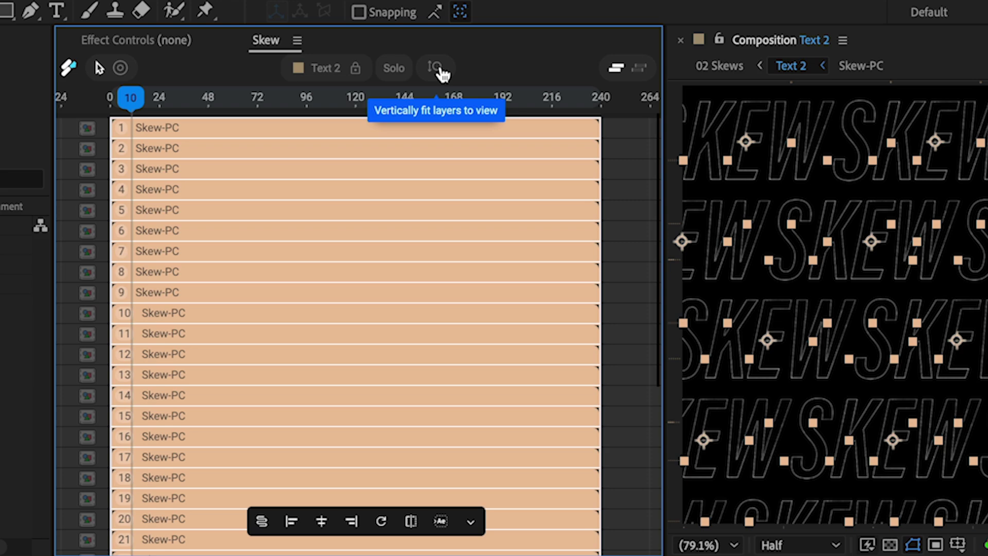
{"action": "left_click", "coordinate": [440, 72]}
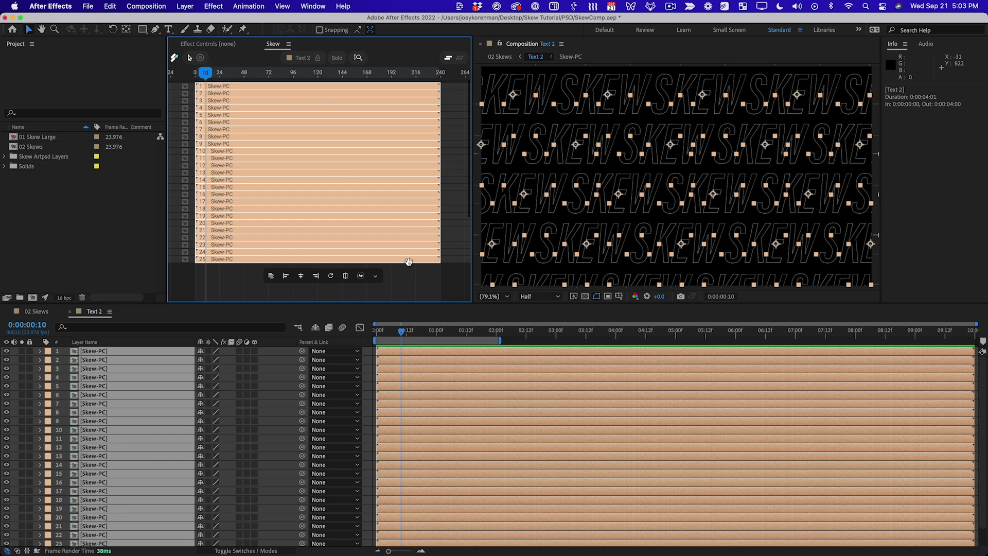
- Stagger the 25 Skew-PC layers linearly so their start times span 1.67 sec
{"action": "left_click_drag", "start_coordinate": [409, 263], "coordinate": [432, 273]}
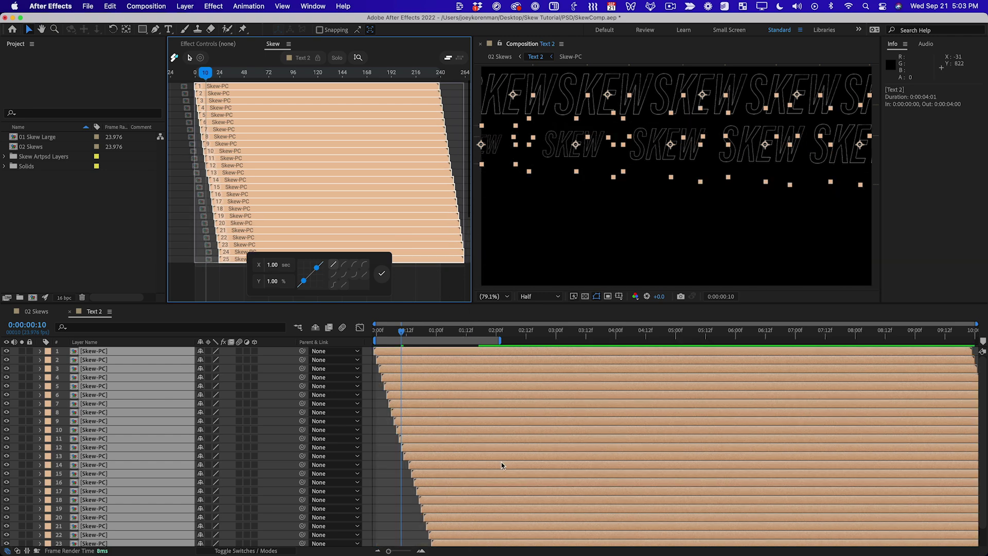
{"action": "left_click", "coordinate": [444, 332]}
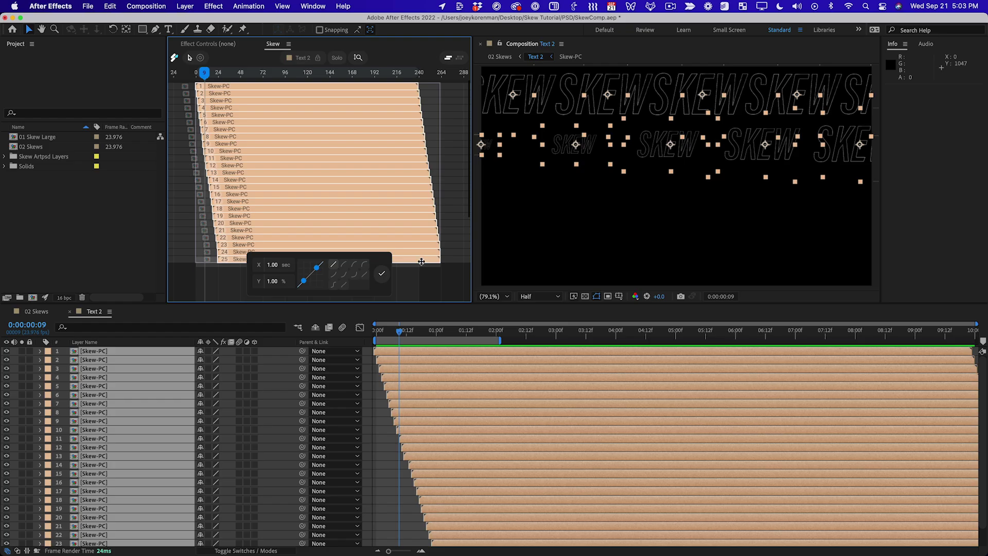
{"action": "left_click_drag", "start_coordinate": [417, 263], "coordinate": [432, 266]}
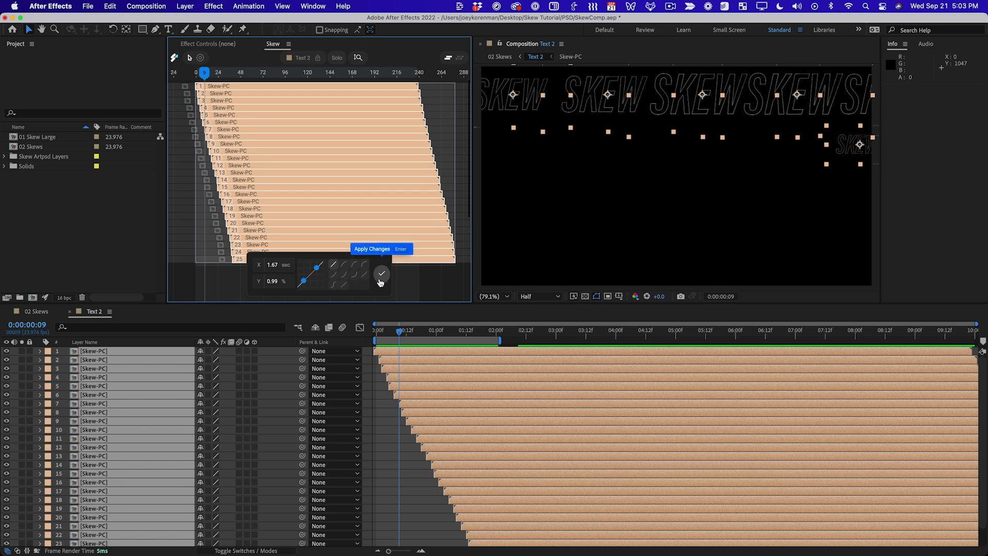
- Apply the S-curve ease to the 25-layer stagger, preview it, and select all bars
{"action": "left_click", "coordinate": [336, 289]}
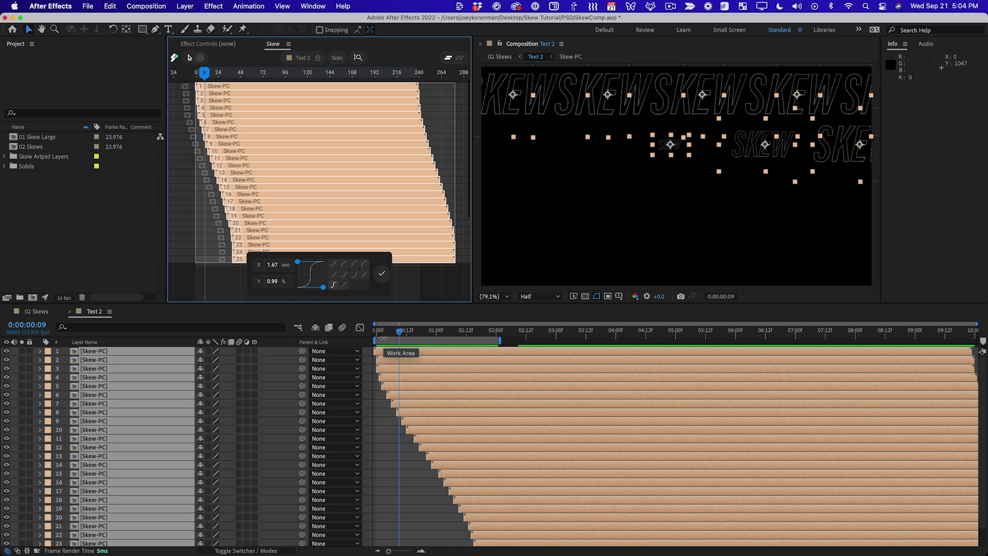
{"action": "key", "text": "space"}
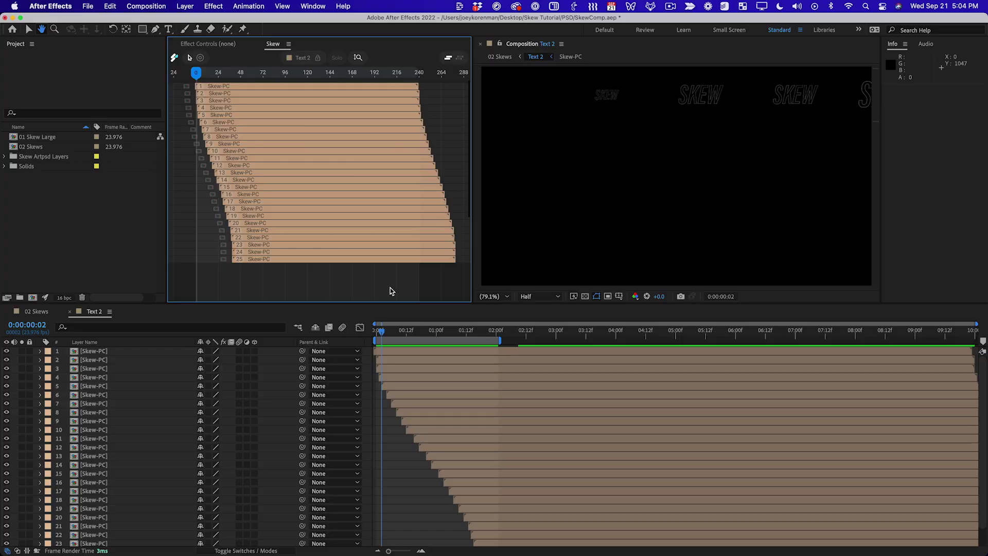
{"action": "left_click_drag", "start_coordinate": [391, 290], "coordinate": [230, 81]}
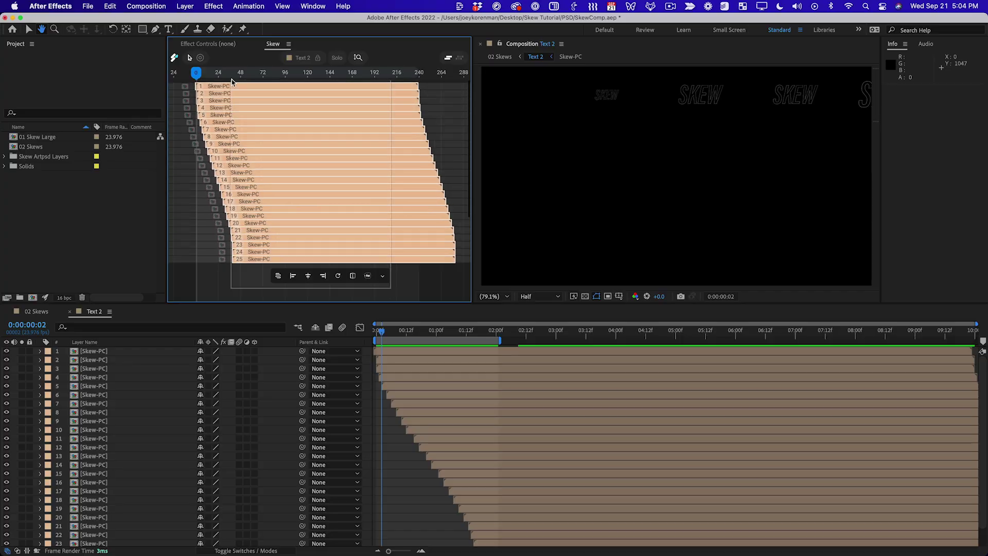
- Flip the eased stagger so the bottom layers start first, preview, and reselect all bars
{"action": "left_click", "coordinate": [353, 277]}
{"action": "key", "text": "space"}
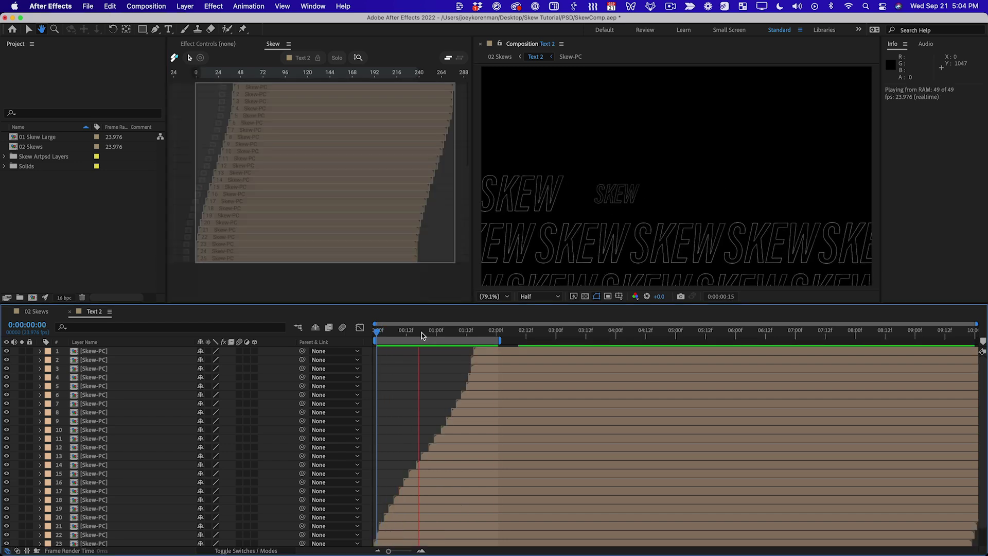
{"action": "left_click", "coordinate": [357, 282]}
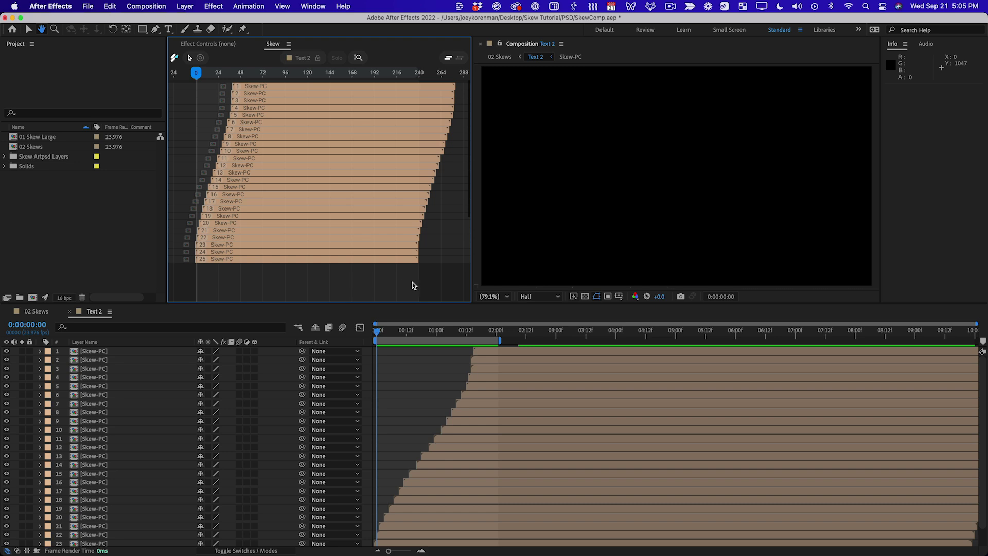
{"action": "key", "text": "super+a"}
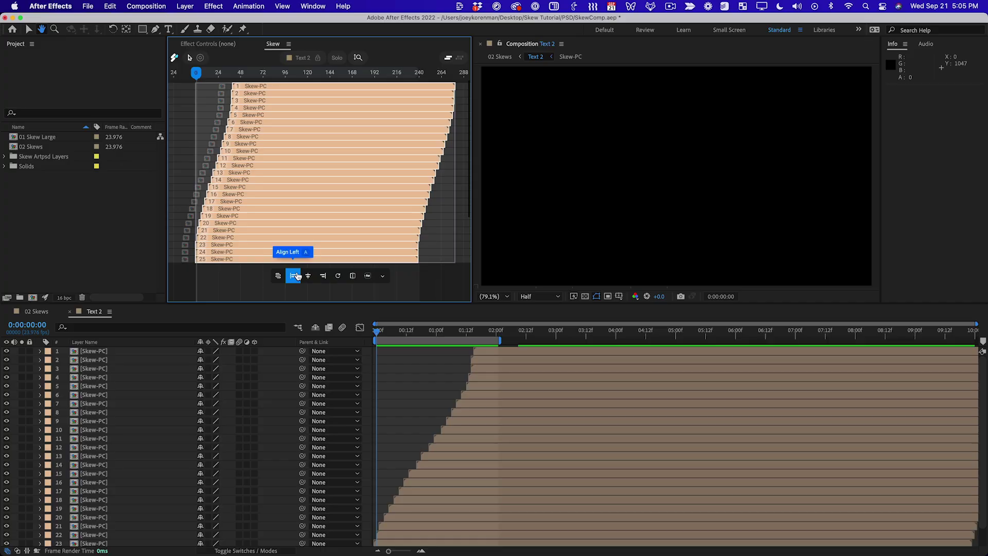
- Align the Skew layer bars to center, then to the current time so all start at frame 0
{"action": "right_click", "coordinate": [338, 160]}
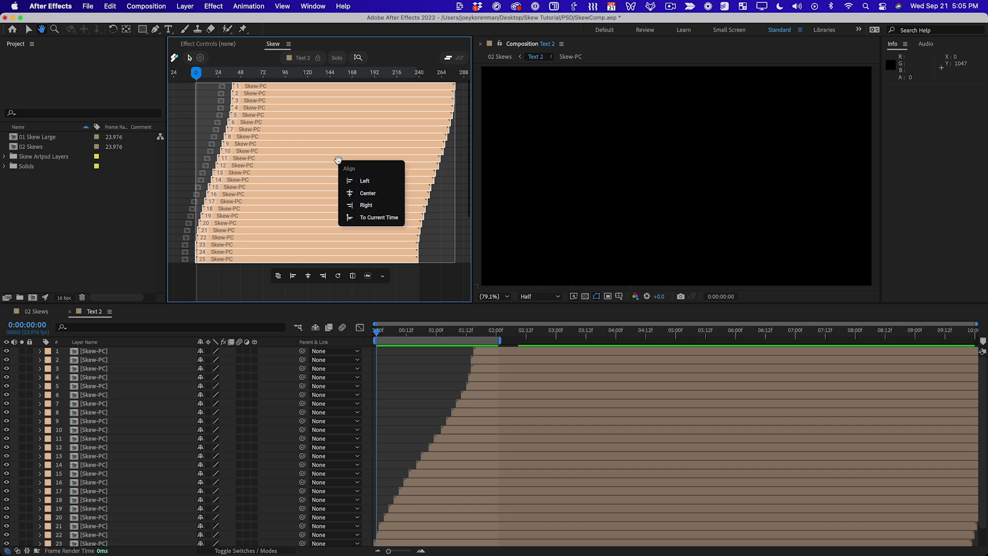
{"action": "left_click", "coordinate": [388, 195]}
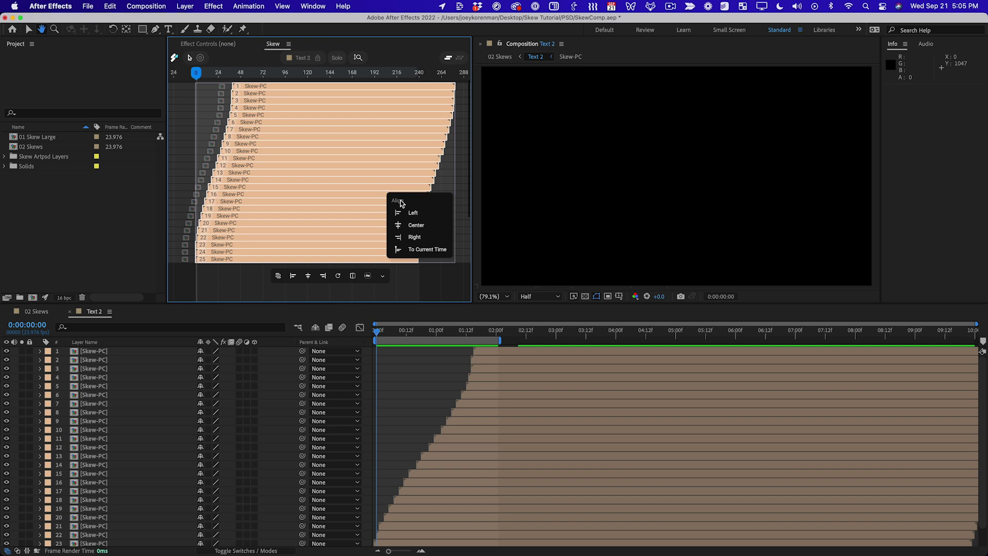
{"action": "left_click", "coordinate": [434, 250]}
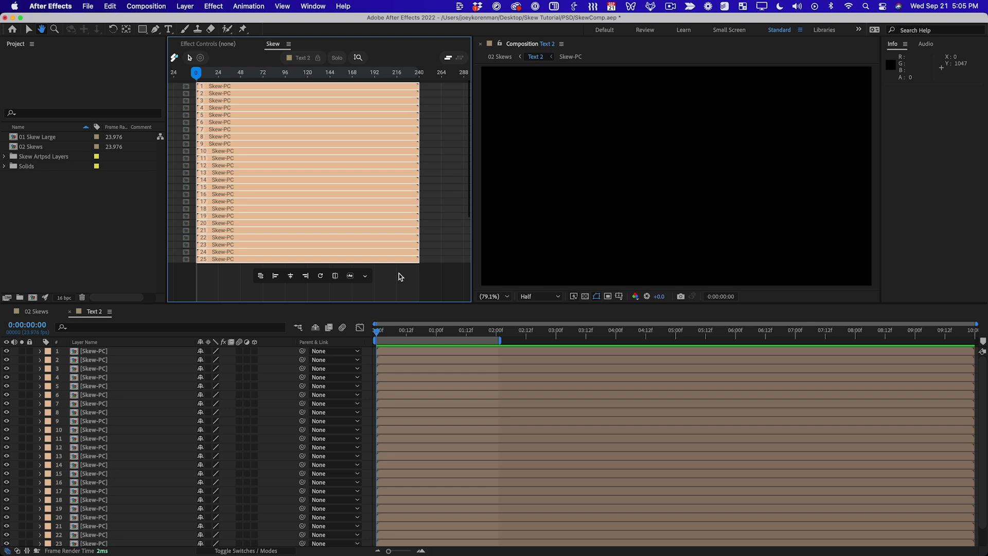
- Stagger the 25 layers into a V with the middle rows latest, apply an S-curve ease, and preview
{"action": "mouse_move", "coordinate": [220, 263]}
{"action": "left_click_drag", "start_coordinate": [220, 262], "coordinate": [250, 267]}
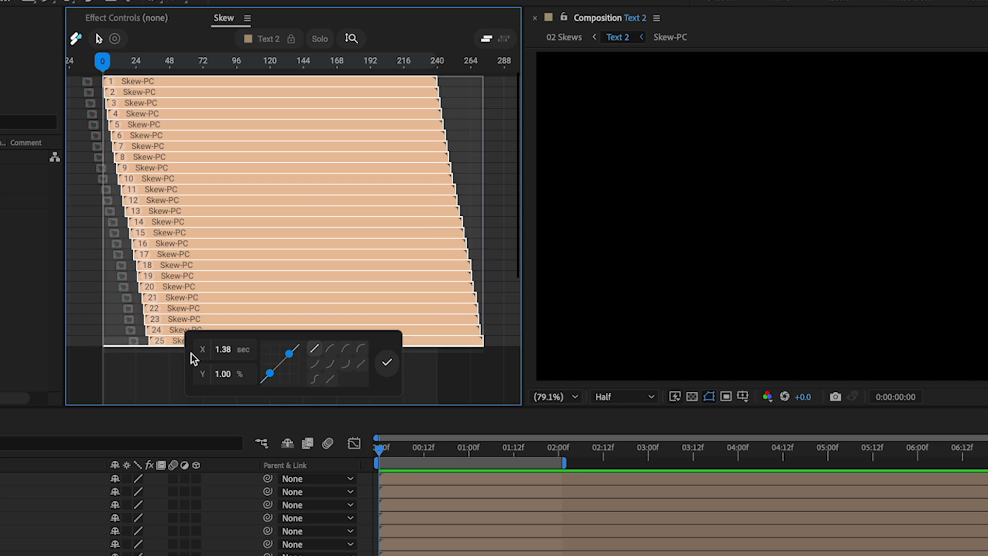
{"action": "left_click_drag", "start_coordinate": [190, 354], "coordinate": [237, 209]}
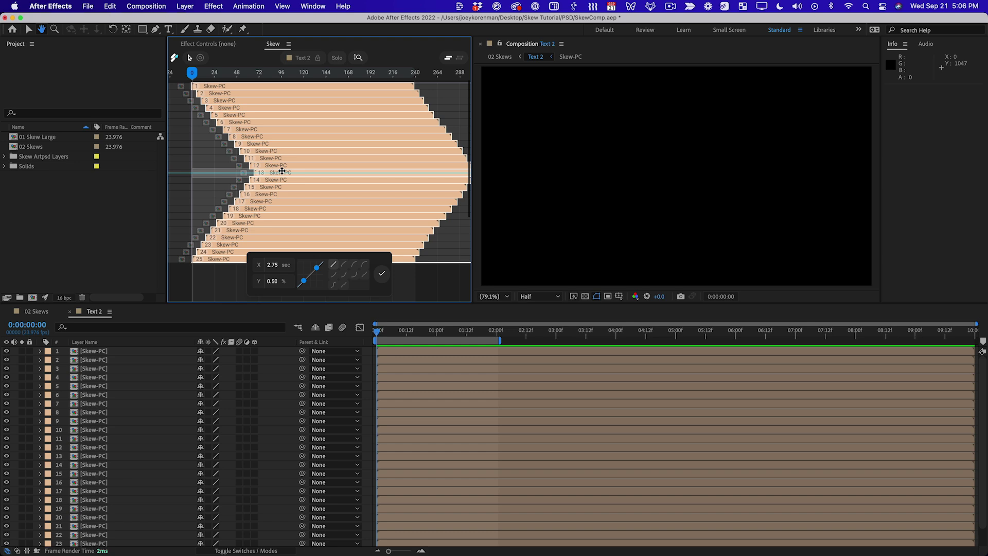
{"action": "mouse_move", "coordinate": [282, 171]}
{"action": "left_mouse_down"}
{"action": "mouse_move", "coordinate": [280, 136]}
{"action": "mouse_move", "coordinate": [278, 229]}
{"action": "mouse_move", "coordinate": [260, 150]}
{"action": "mouse_move", "coordinate": [278, 176]}
{"action": "left_mouse_up"}
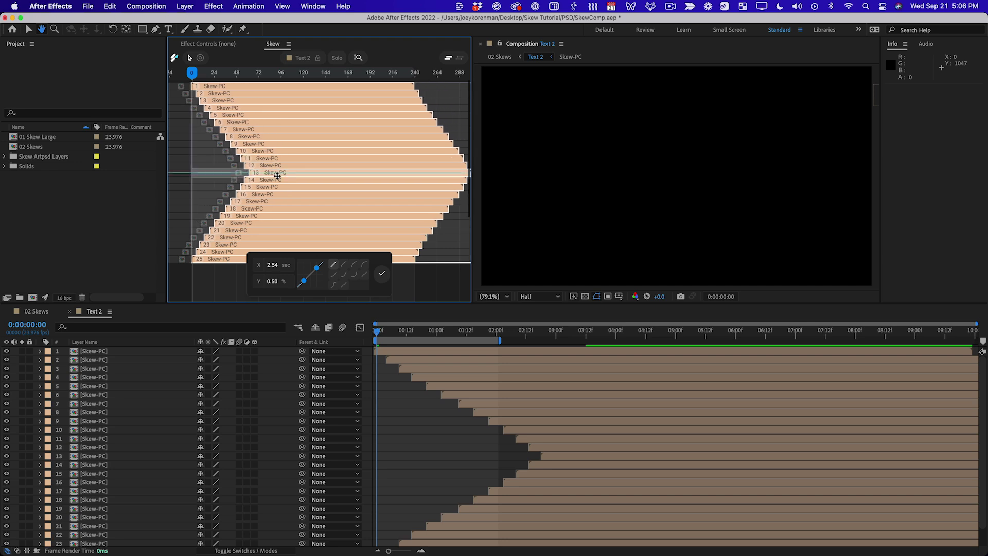
{"action": "left_click_drag", "start_coordinate": [277, 176], "coordinate": [277, 176]}
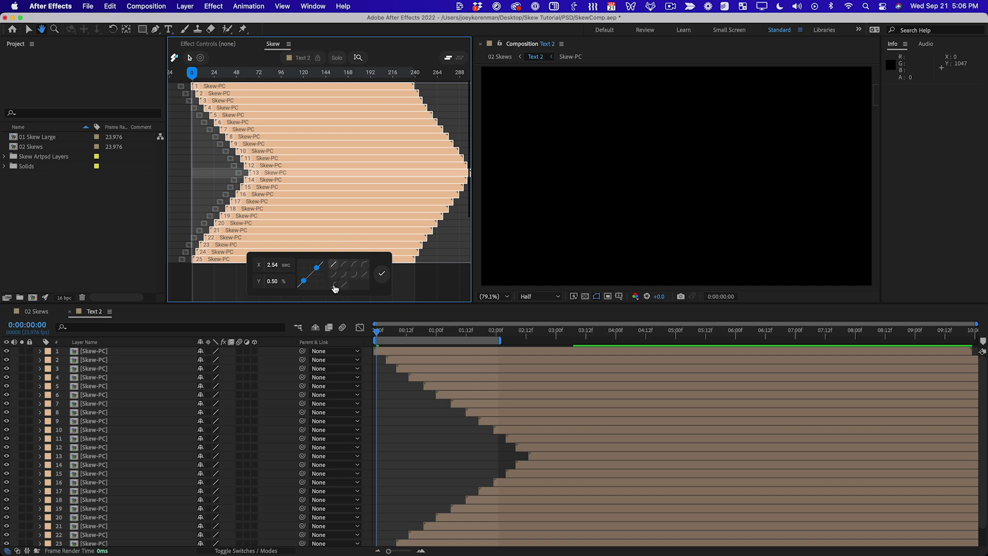
{"action": "left_click", "coordinate": [336, 287]}
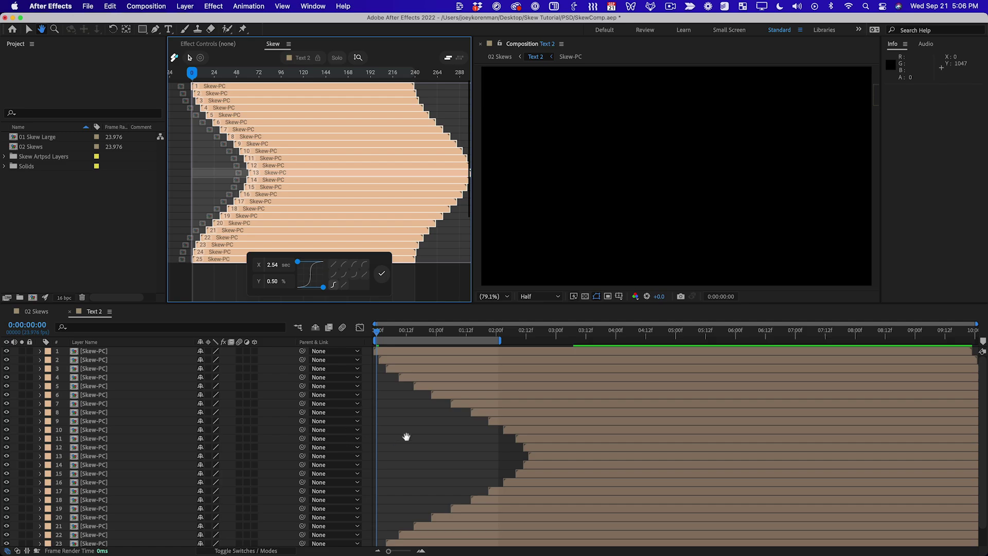
{"action": "key", "text": "space"}
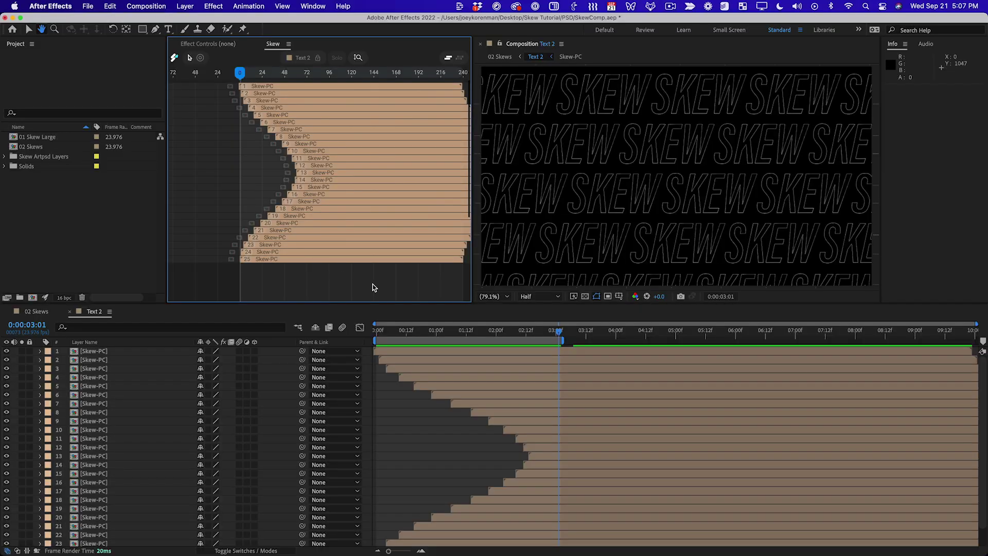
- Marquee-select all the Skew layer bars and align them left so they start together
{"action": "left_click_drag", "start_coordinate": [372, 286], "coordinate": [360, 83]}
{"action": "right_click", "coordinate": [328, 171]}
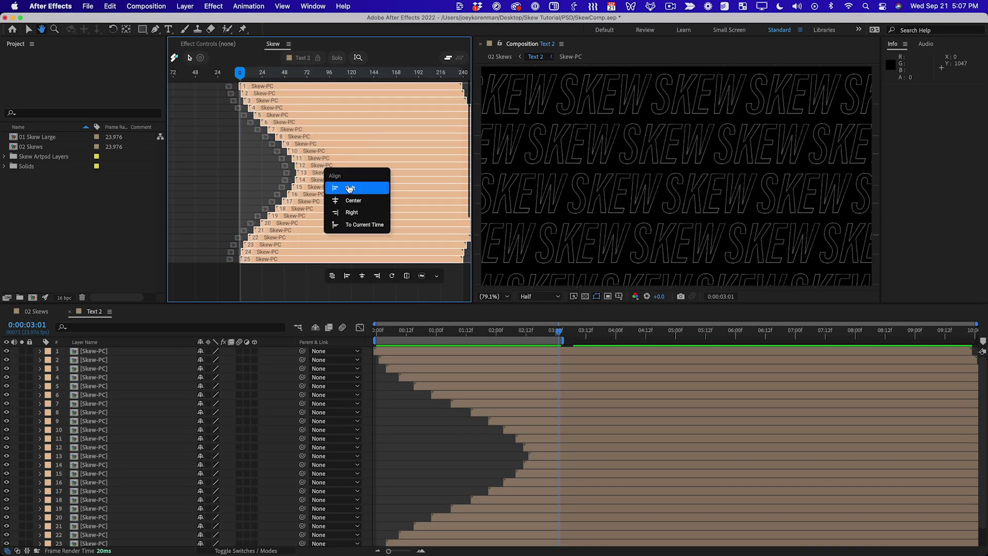
{"action": "left_click", "coordinate": [350, 188]}
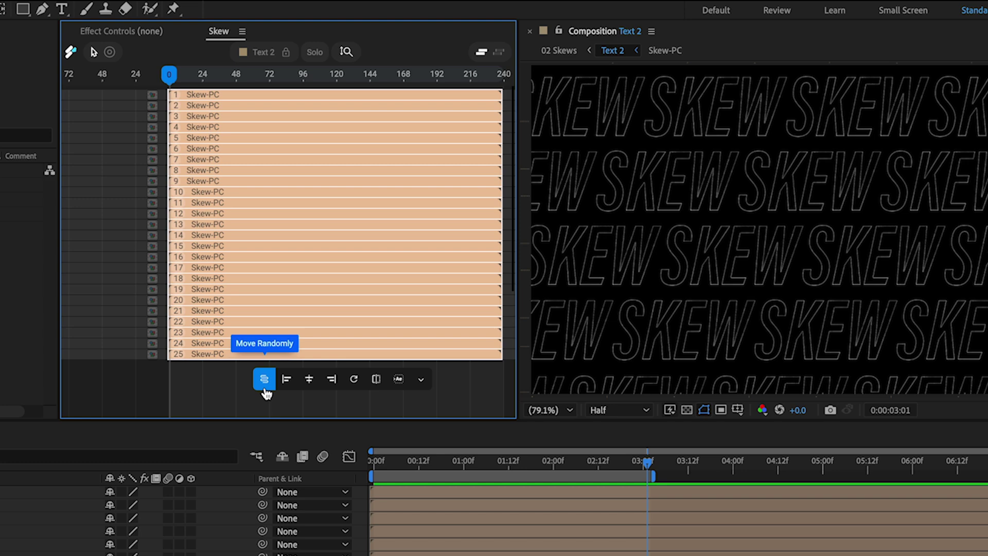
{"action": "left_click", "coordinate": [265, 387]}
- Scrub the random offset amount to scatter the layer starts slightly, then return the time indicator to frame 0
{"action": "mouse_move", "coordinate": [265, 388]}
{"action": "left_mouse_down"}
{"action": "mouse_move", "coordinate": [238, 389]}
{"action": "mouse_move", "coordinate": [301, 391]}
{"action": "mouse_move", "coordinate": [216, 387]}
{"action": "mouse_move", "coordinate": [248, 390]}
{"action": "left_mouse_up"}
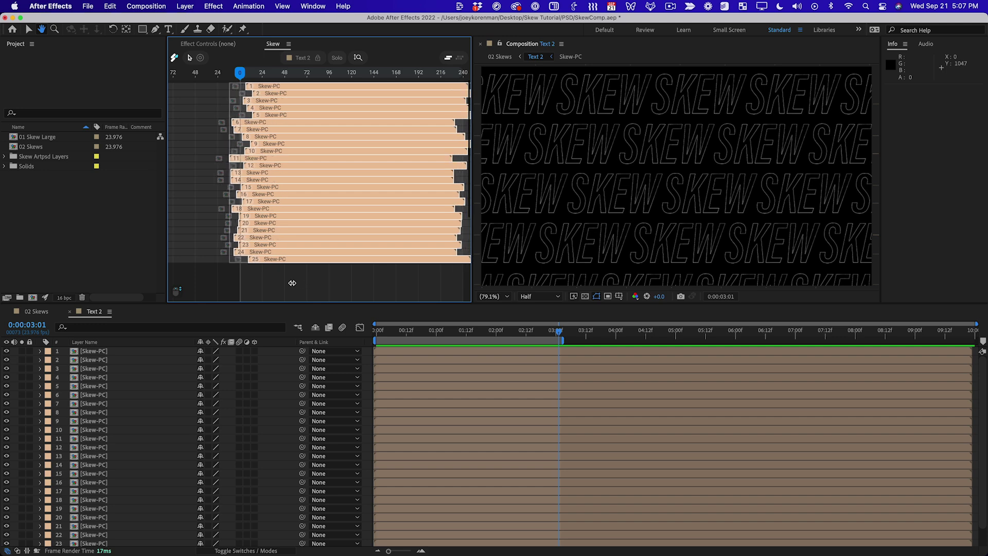
{"action": "left_click_drag", "start_coordinate": [292, 283], "coordinate": [311, 283]}
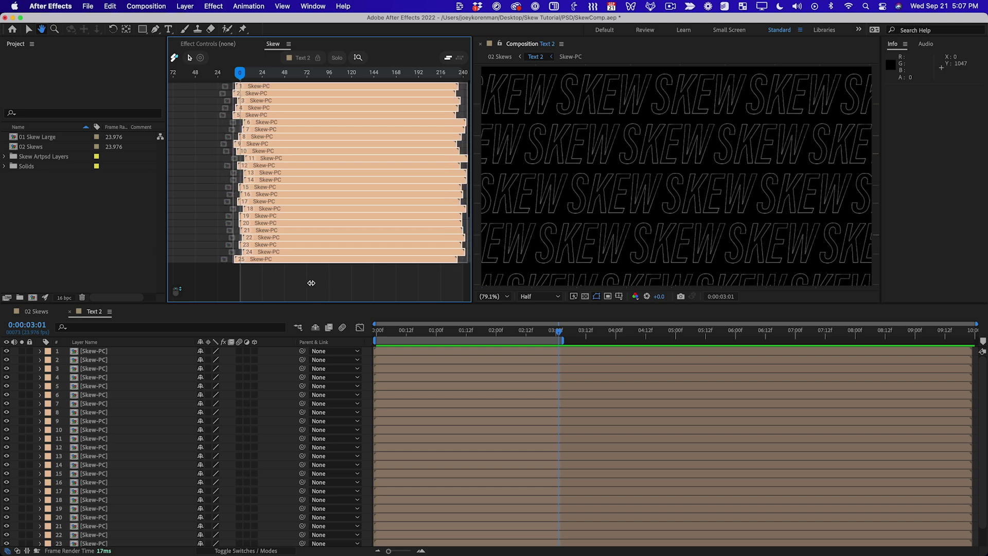
{"action": "left_click_drag", "start_coordinate": [311, 283], "coordinate": [320, 283]}
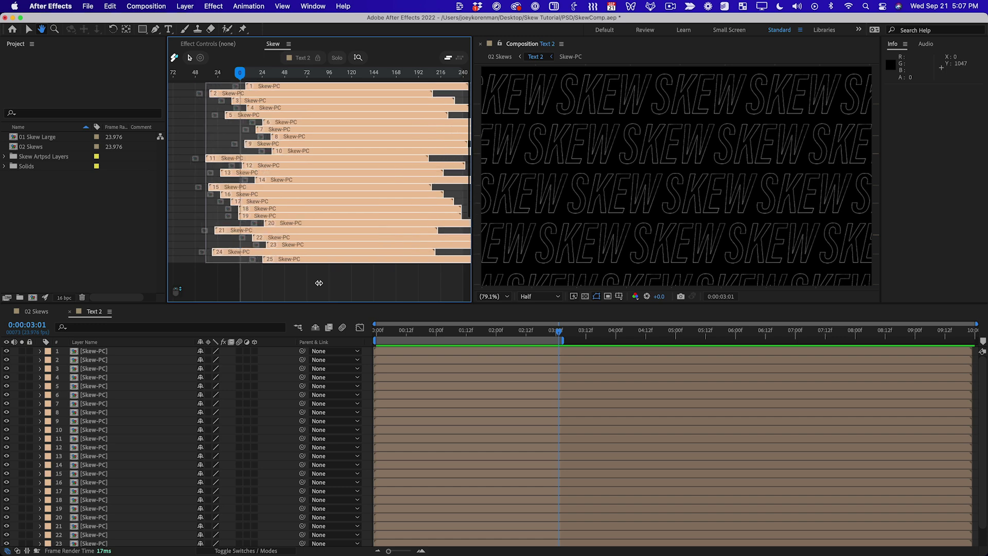
{"action": "left_click_drag", "start_coordinate": [319, 283], "coordinate": [296, 286]}
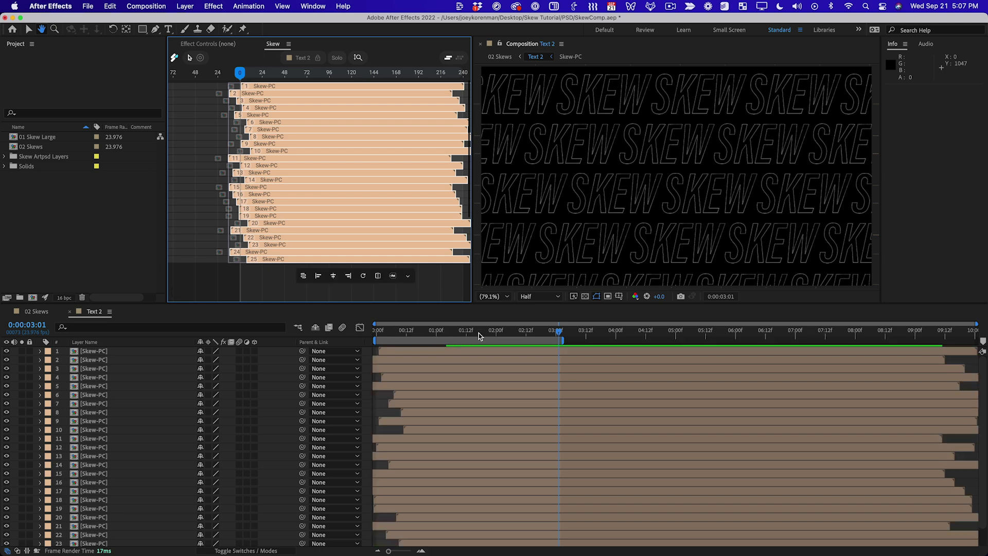
{"action": "left_click_drag", "start_coordinate": [484, 333], "coordinate": [376, 334]}
- Select all layers and try sliding them about 13 frames later in the timeline, then undo it
{"action": "left_click", "coordinate": [392, 366]}
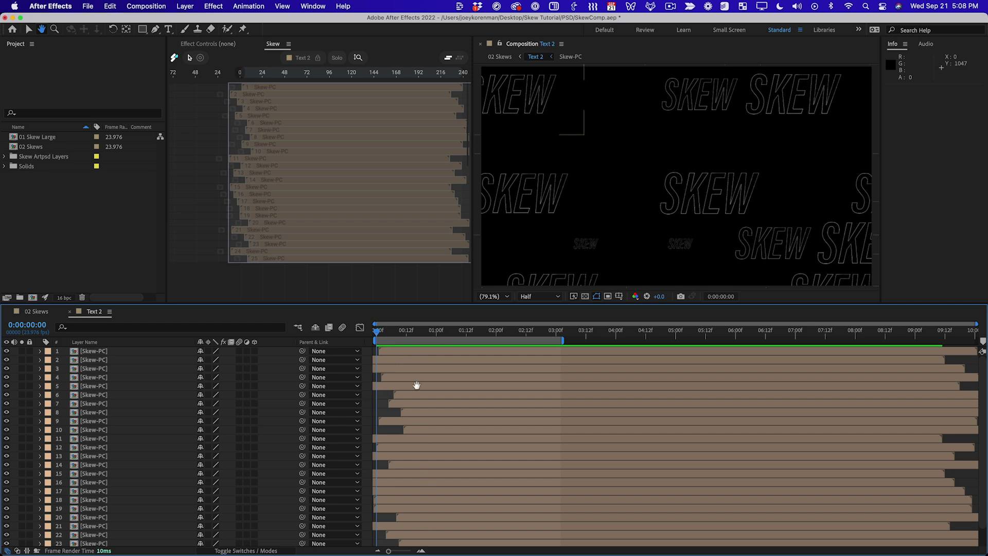
{"action": "key", "text": "v"}
{"action": "left_click", "coordinate": [430, 369]}
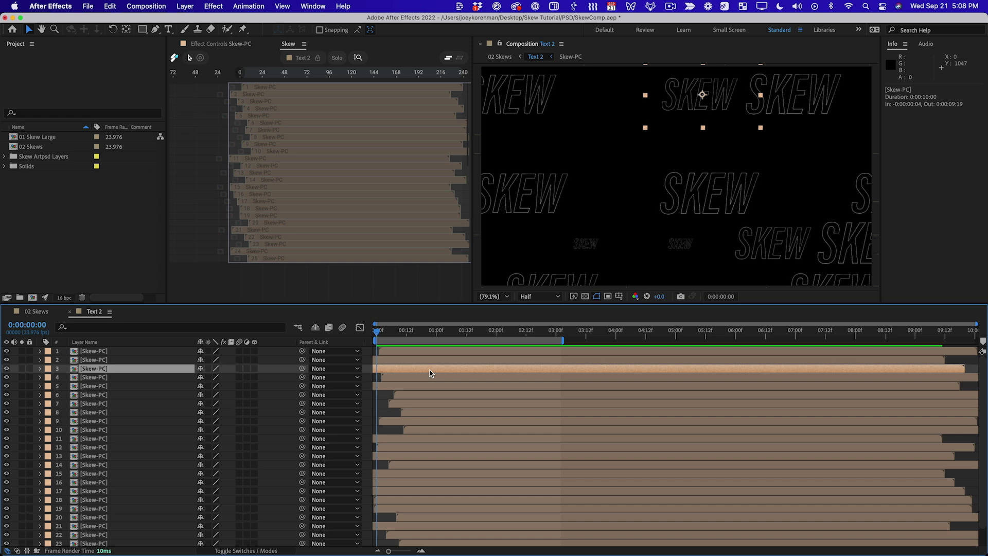
{"action": "key", "text": "super+a"}
{"action": "left_click_drag", "start_coordinate": [388, 372], "coordinate": [415, 369]}
{"action": "key", "text": "super+z"}
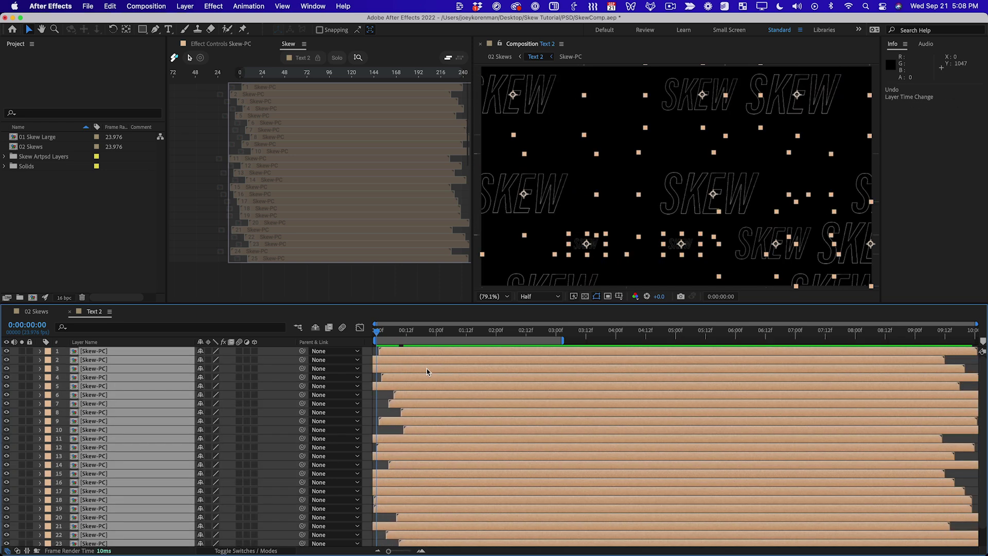
- Shift all Skew-PC bars later together in the Skew panel and preview the animation
{"action": "left_click", "coordinate": [268, 281]}
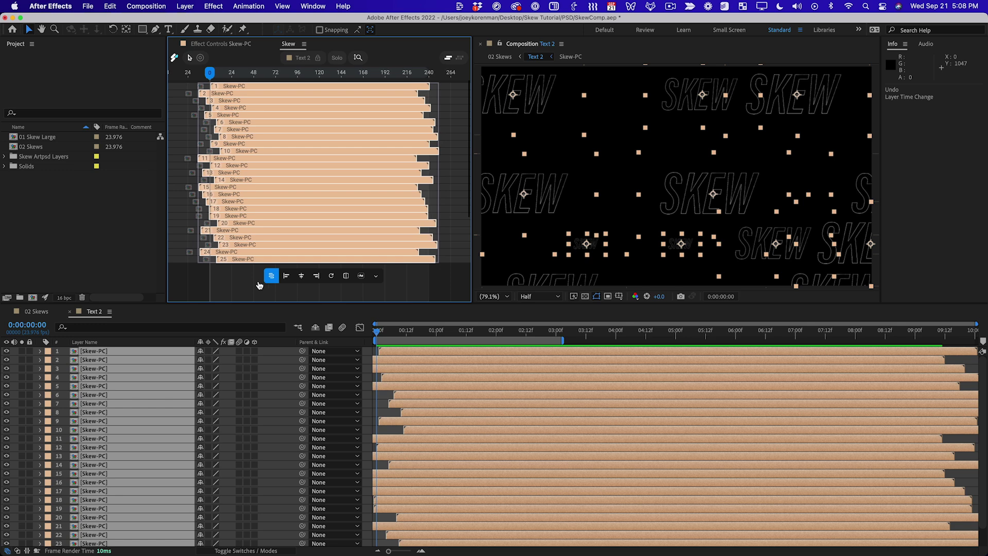
{"action": "scroll", "coordinate": [244, 293], "scroll_direction": "left", "scroll_amount": 3}
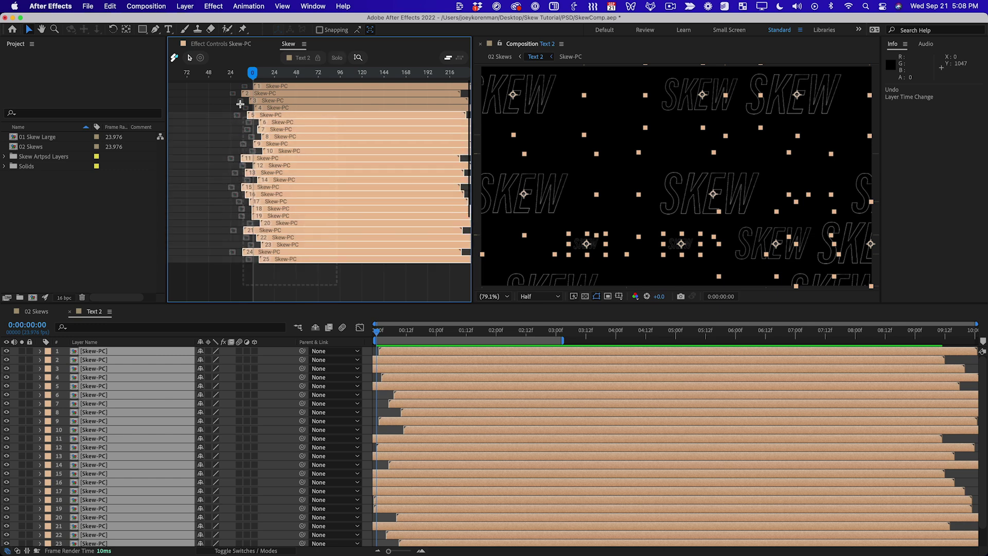
{"action": "left_click_drag", "start_coordinate": [248, 149], "coordinate": [289, 160]}
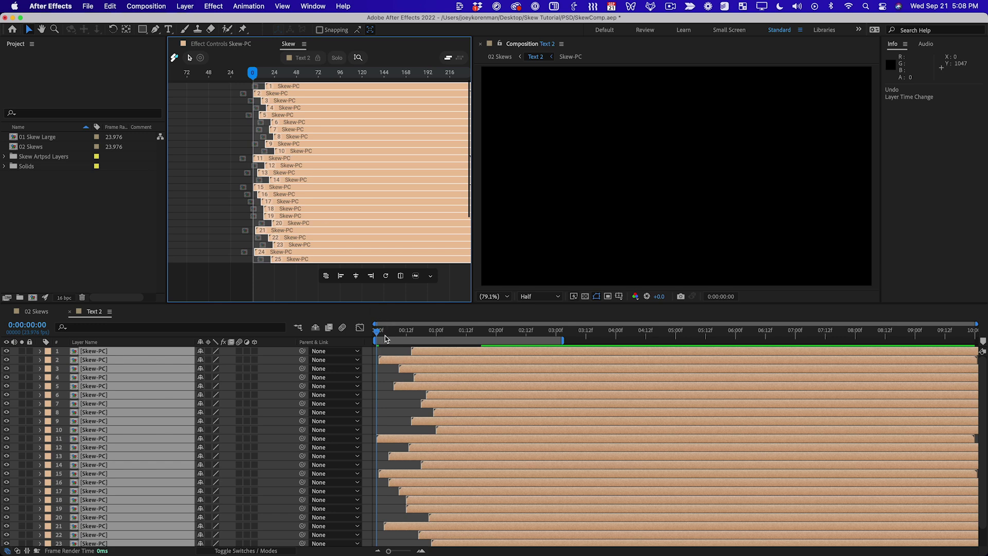
{"action": "key", "text": "space"}
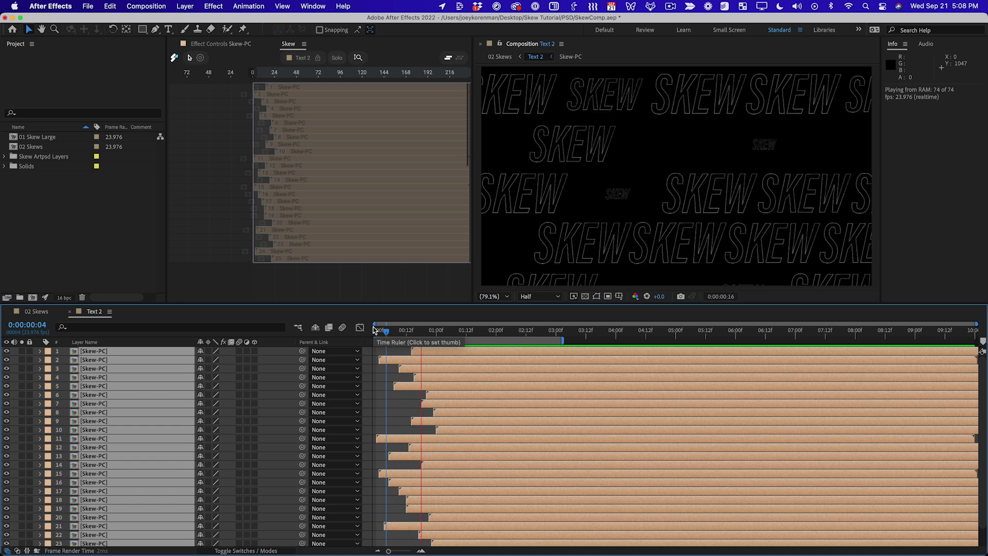
{"action": "left_click", "coordinate": [311, 294]}
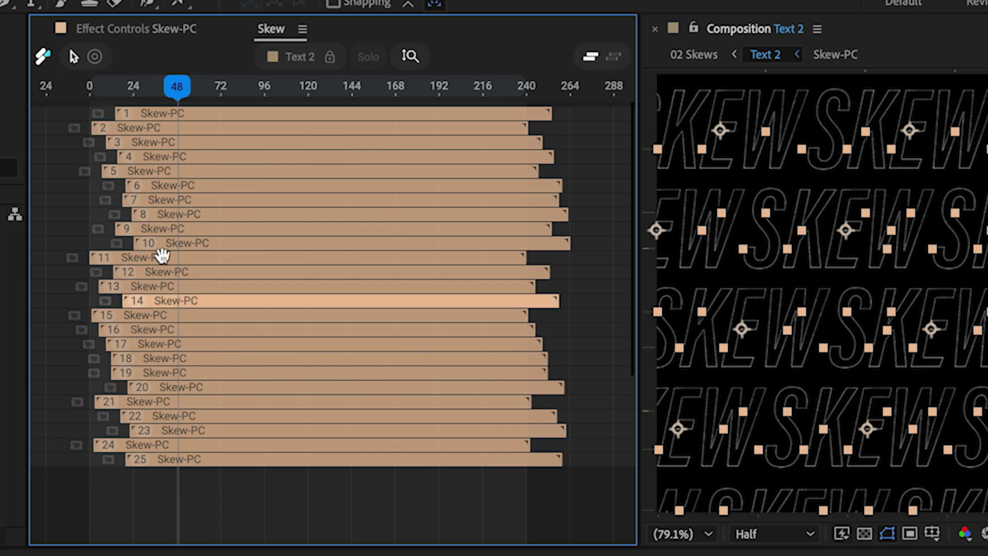
{"action": "left_click", "coordinate": [43, 58]}
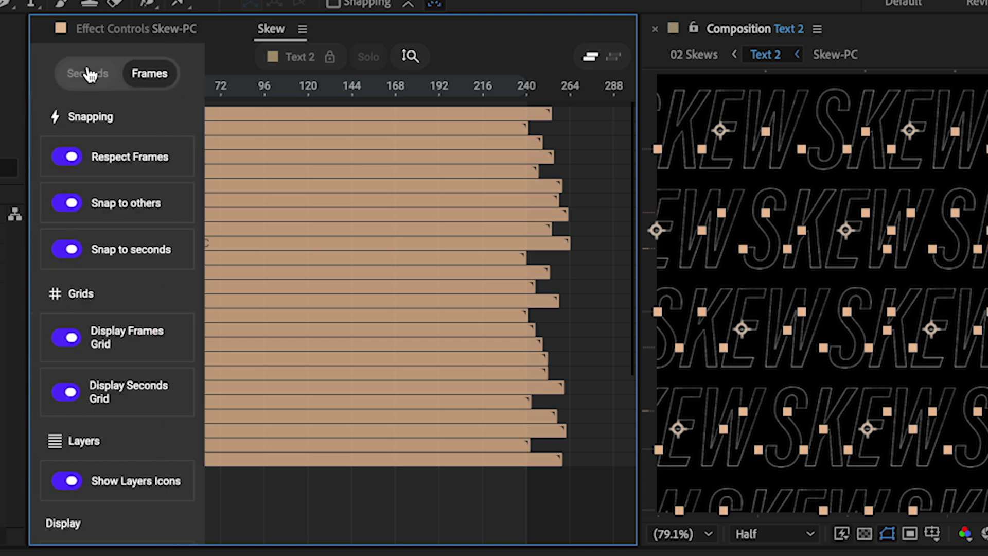
{"action": "scroll", "coordinate": [154, 227], "scroll_direction": "down", "scroll_amount": 5}
{"action": "scroll", "coordinate": [155, 227], "scroll_direction": "up", "scroll_amount": 5}
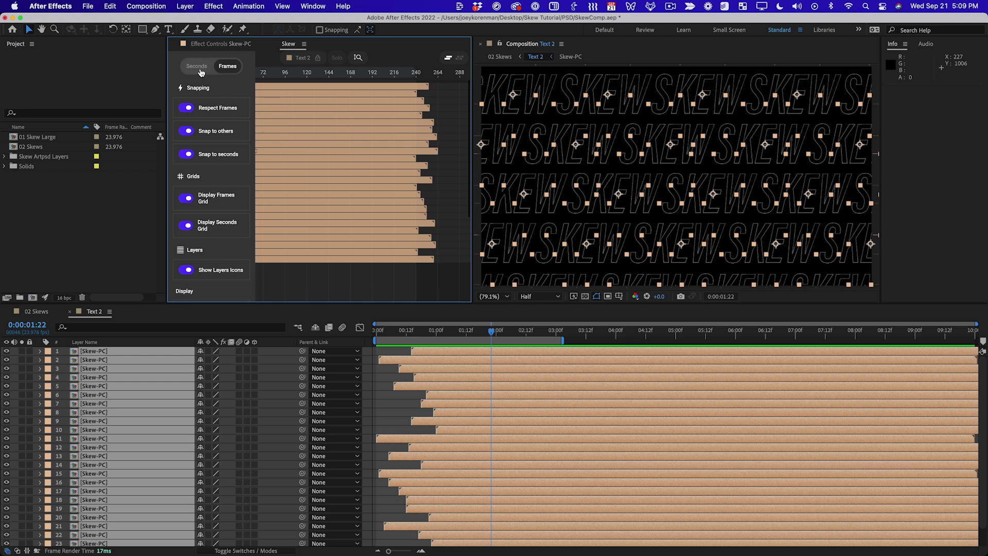
{"action": "left_click", "coordinate": [201, 71]}
{"action": "left_click", "coordinate": [227, 66]}
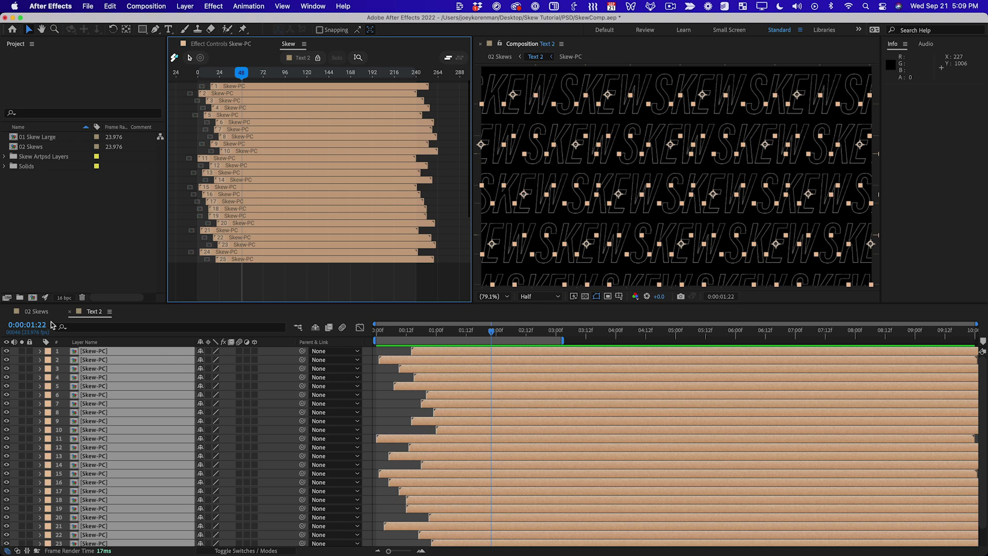
{"action": "left_click", "coordinate": [38, 312]}
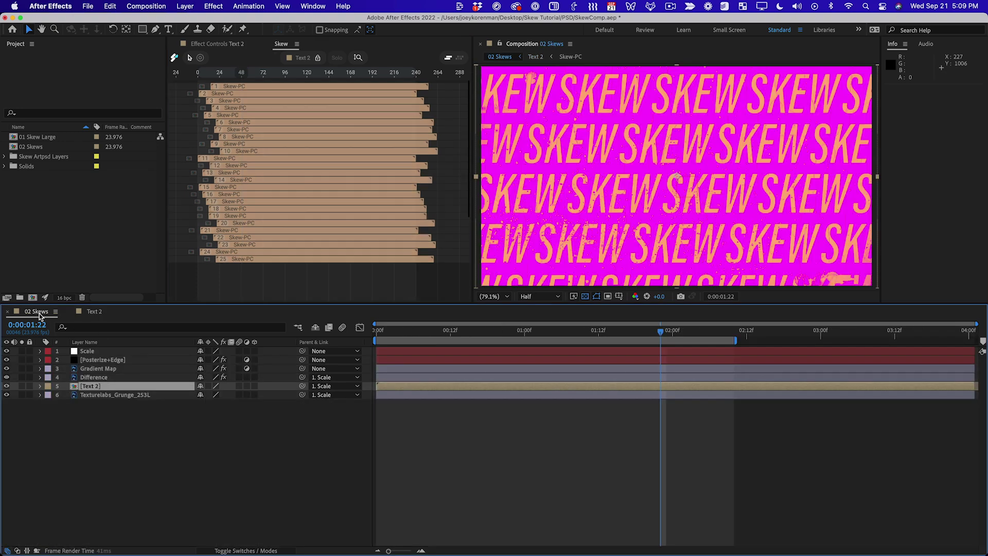
- Select all 25 Skew-PC bars, then preview the 02 Skews comp from frame 0
{"action": "left_click", "coordinate": [376, 465]}
{"action": "left_click", "coordinate": [348, 279]}
{"action": "key", "text": "super+a"}
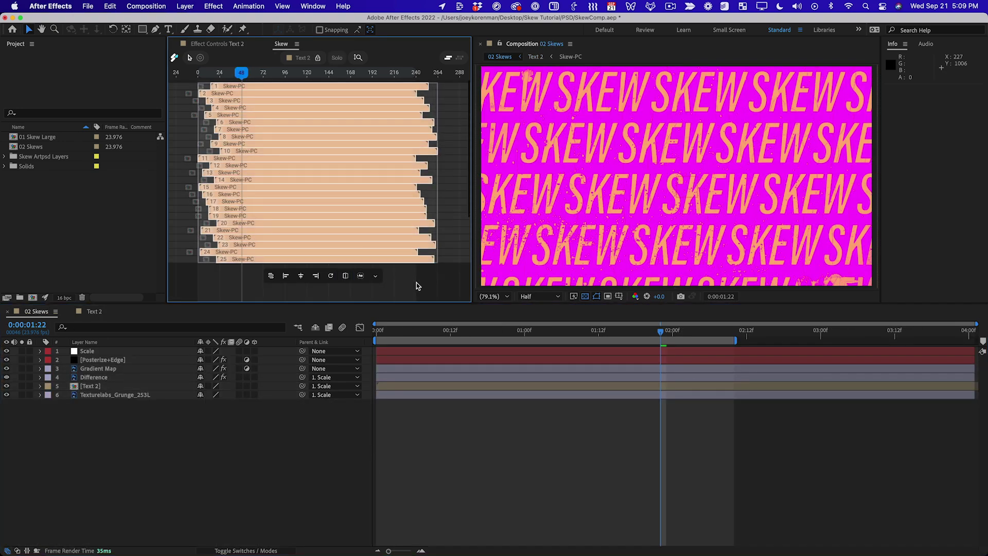
{"action": "left_click", "coordinate": [437, 399]}
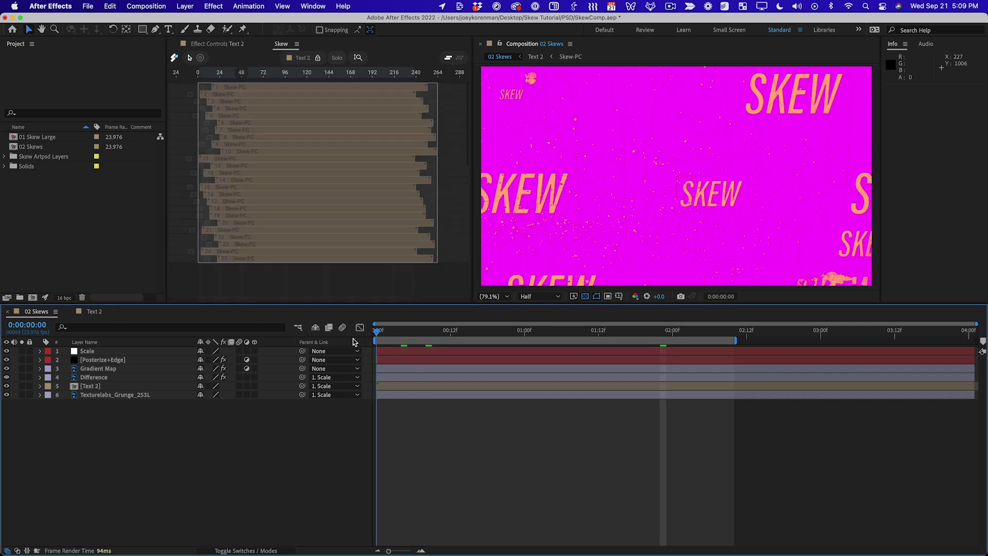
{"action": "key", "text": "Home"}
{"action": "key", "text": "space"}
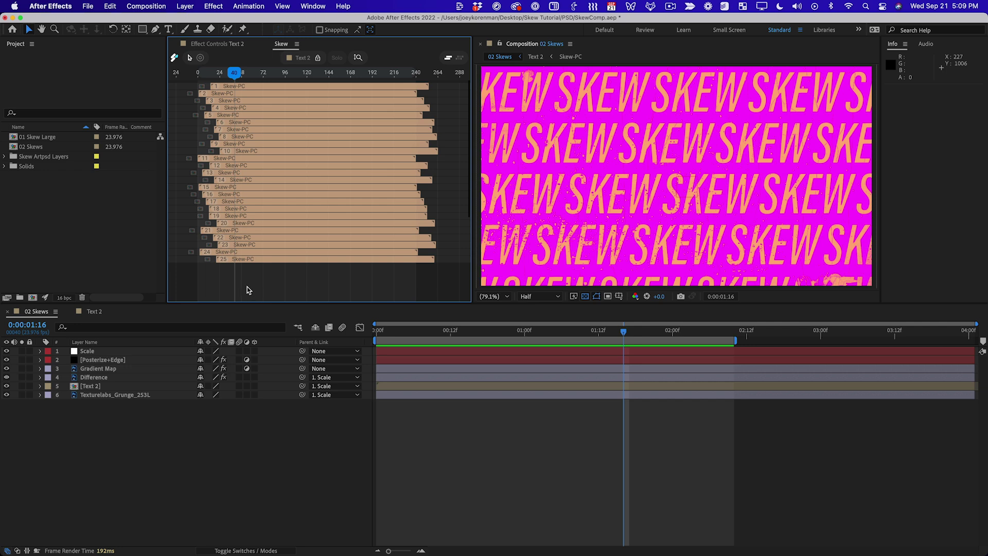
- Drag layer 15's bar to a slightly later start, deselect it, and return to frame 0
{"action": "left_click", "coordinate": [221, 163]}
{"action": "left_click_drag", "start_coordinate": [227, 187], "coordinate": [231, 188]}
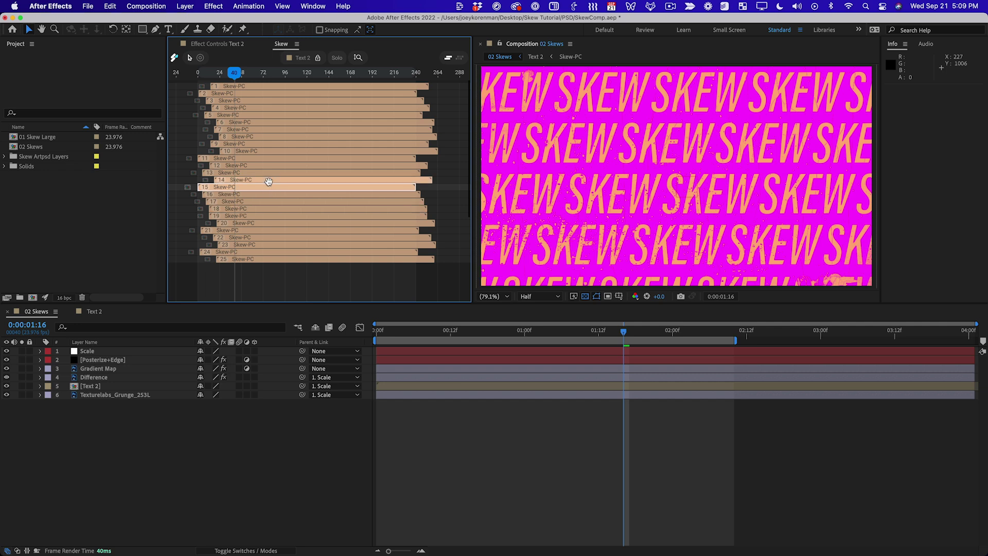
{"action": "left_click", "coordinate": [259, 283]}
{"action": "key", "text": "Home"}
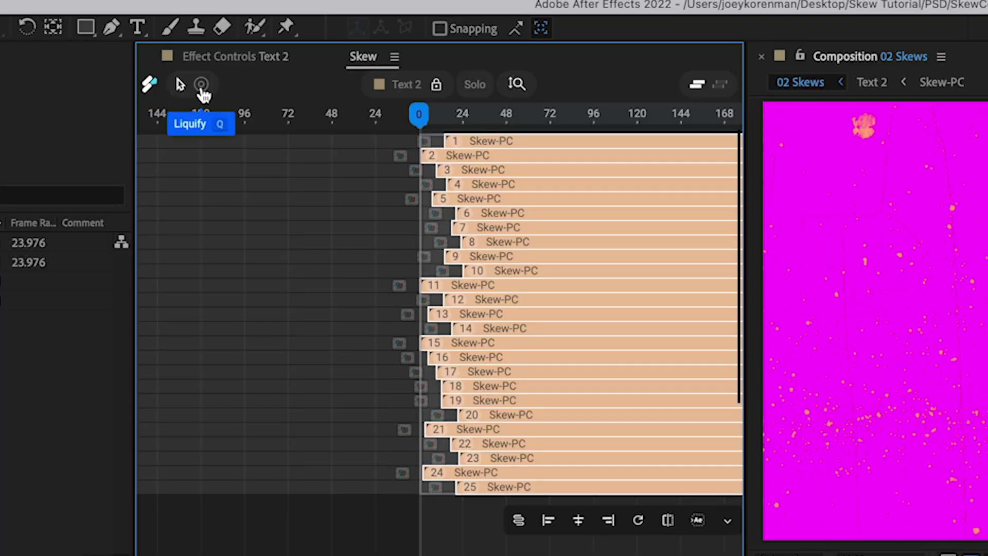
- With the Liquify brush, push the start times of layers 5–19 later into a curve
{"action": "left_click", "coordinate": [201, 83]}
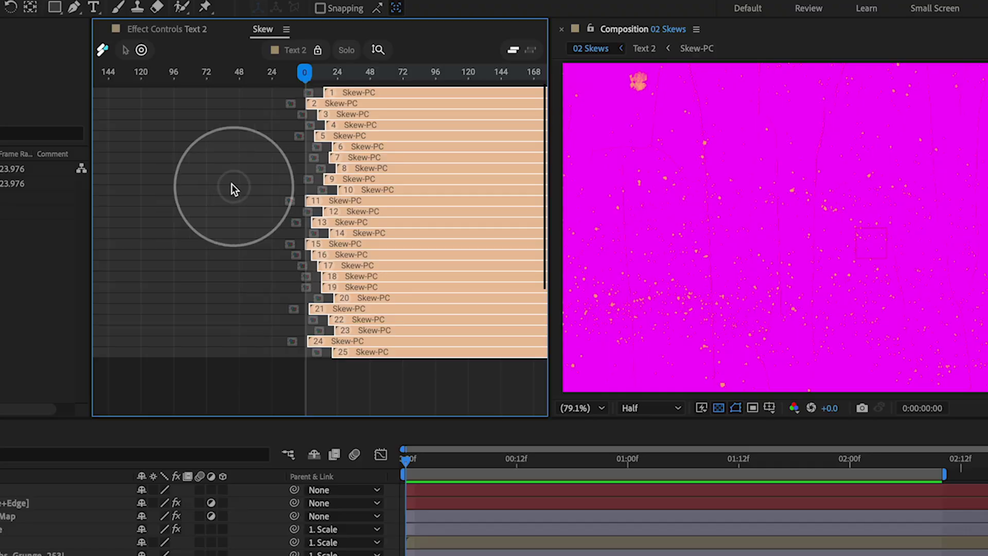
{"action": "mouse_move", "coordinate": [280, 168]}
{"action": "left_mouse_down"}
{"action": "mouse_move", "coordinate": [314, 159]}
{"action": "mouse_move", "coordinate": [259, 198]}
{"action": "mouse_move", "coordinate": [337, 209]}
{"action": "mouse_move", "coordinate": [322, 158]}
{"action": "mouse_move", "coordinate": [339, 154]}
{"action": "mouse_move", "coordinate": [332, 121]}
{"action": "mouse_move", "coordinate": [304, 110]}
{"action": "mouse_move", "coordinate": [309, 222]}
{"action": "mouse_move", "coordinate": [326, 297]}
{"action": "mouse_move", "coordinate": [336, 301]}
{"action": "mouse_move", "coordinate": [344, 274]}
{"action": "mouse_move", "coordinate": [359, 273]}
{"action": "mouse_move", "coordinate": [322, 284]}
{"action": "mouse_move", "coordinate": [307, 267]}
{"action": "mouse_move", "coordinate": [329, 285]}
{"action": "mouse_move", "coordinate": [344, 288]}
{"action": "mouse_move", "coordinate": [346, 278]}
{"action": "mouse_move", "coordinate": [310, 252]}
{"action": "mouse_move", "coordinate": [311, 309]}
{"action": "mouse_move", "coordinate": [315, 233]}
{"action": "left_mouse_up"}
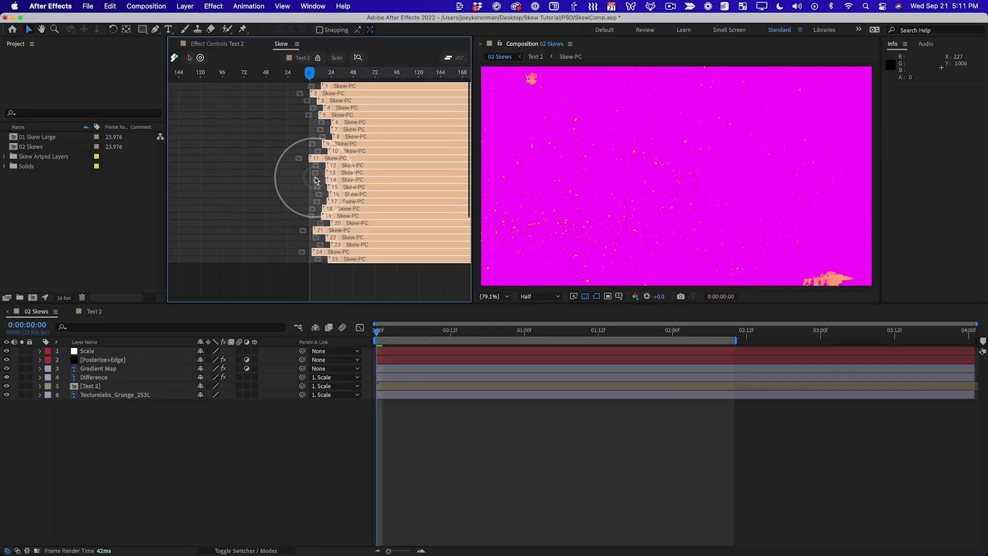
{"action": "left_click_drag", "start_coordinate": [315, 179], "coordinate": [319, 218]}
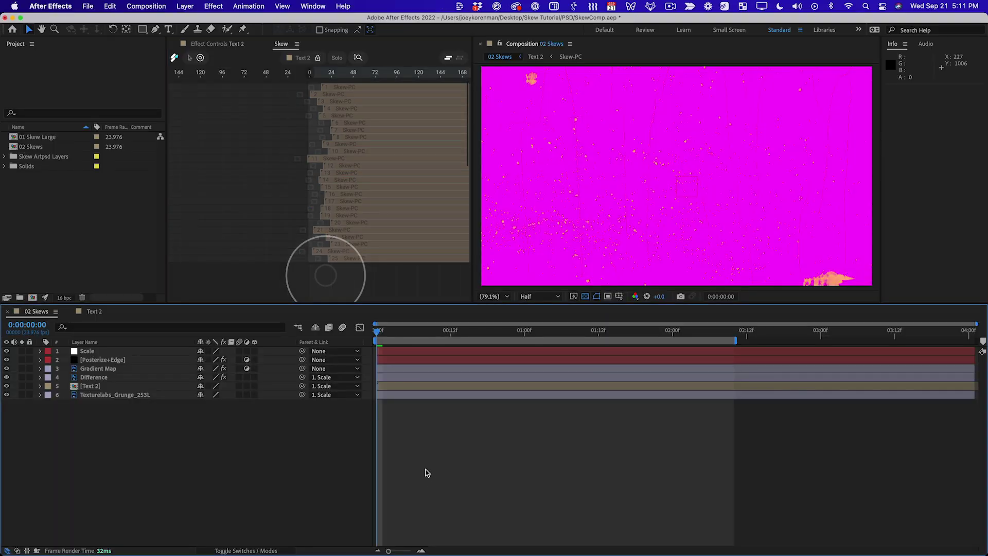
- Nudge the reshaped layer bars slightly later and play a preview of 02 Skews
{"action": "left_click", "coordinate": [189, 58]}
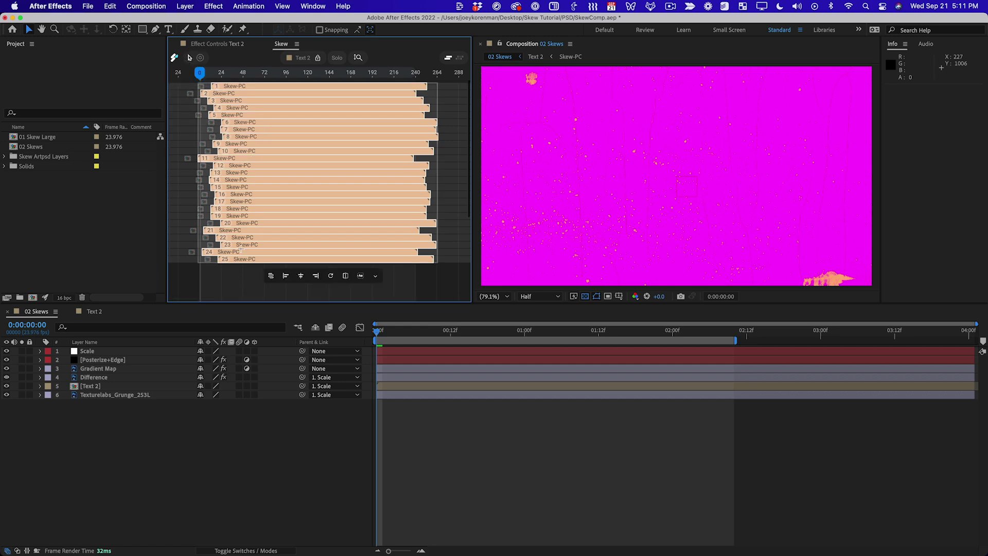
{"action": "left_click_drag", "start_coordinate": [251, 122], "coordinate": [234, 160]}
{"action": "left_click", "coordinate": [311, 448]}
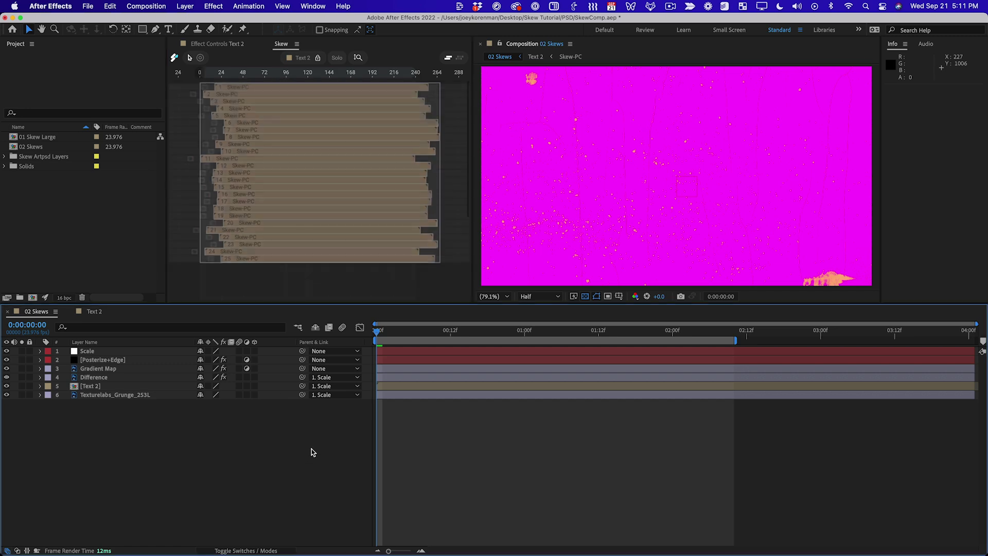
{"action": "key", "text": "space"}
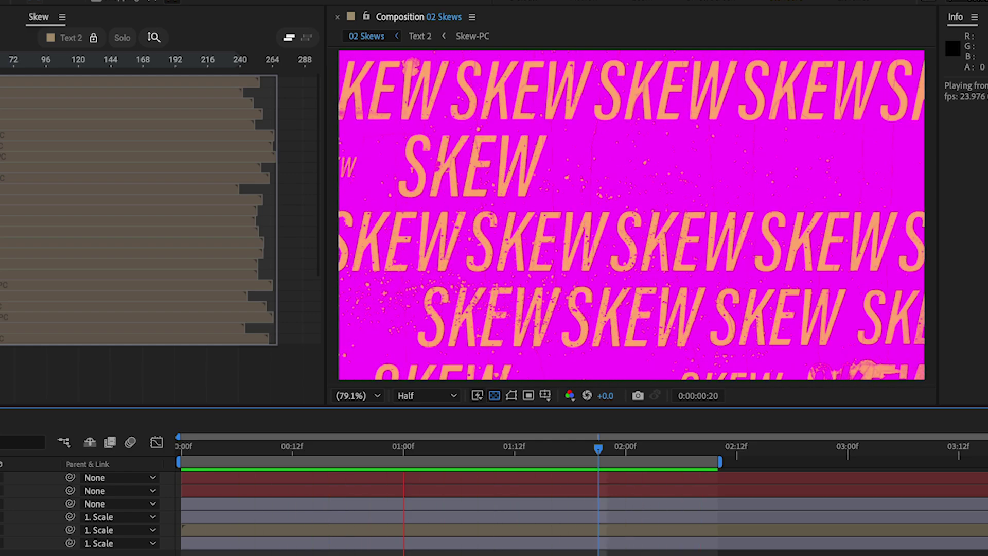
{"action": "key", "text": "space"}
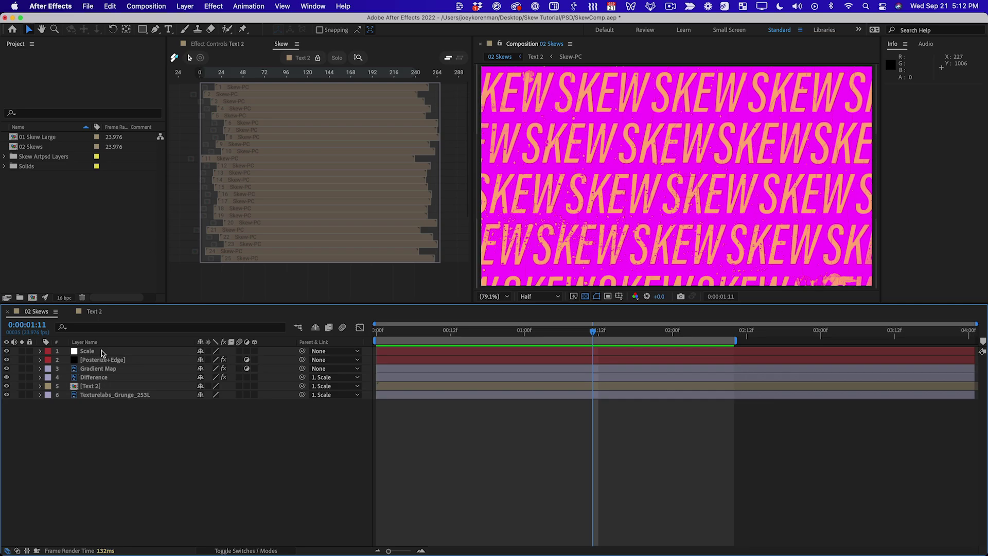
- Switch to the Text 2 comp and fit it in the viewer
{"action": "left_click", "coordinate": [95, 313]}
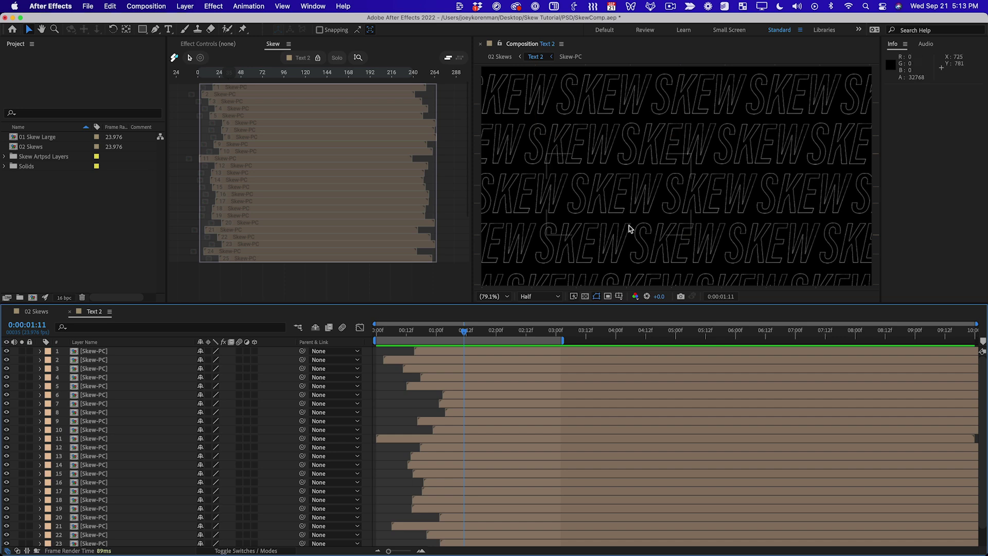
{"action": "scroll", "coordinate": [662, 282], "scroll_direction": "down", "scroll_amount": 3}
{"action": "key", "text": "shift+/"}
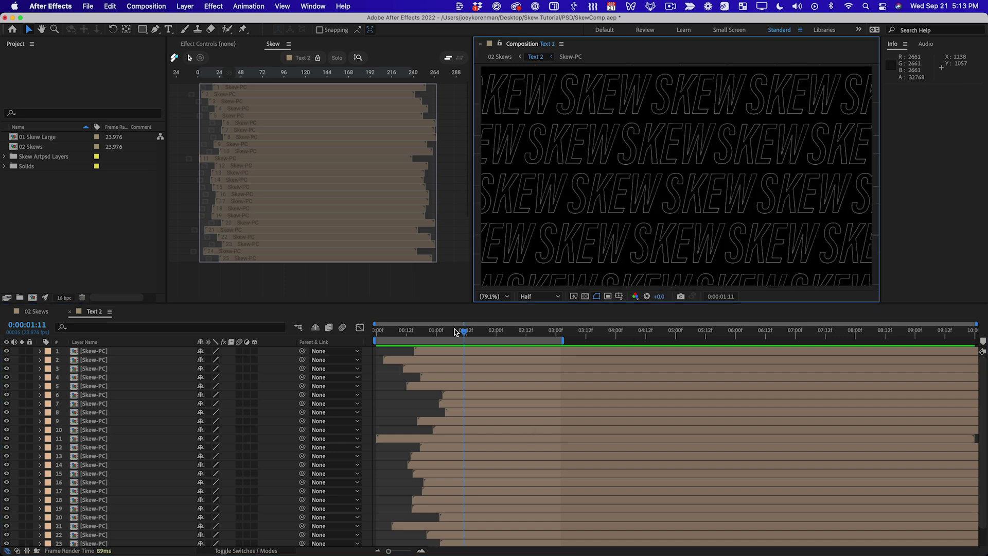
- Select odd layers 1–11, deselect them, then marquee-select all 25 bars in the Skew panel
{"action": "left_click", "coordinate": [474, 352]}
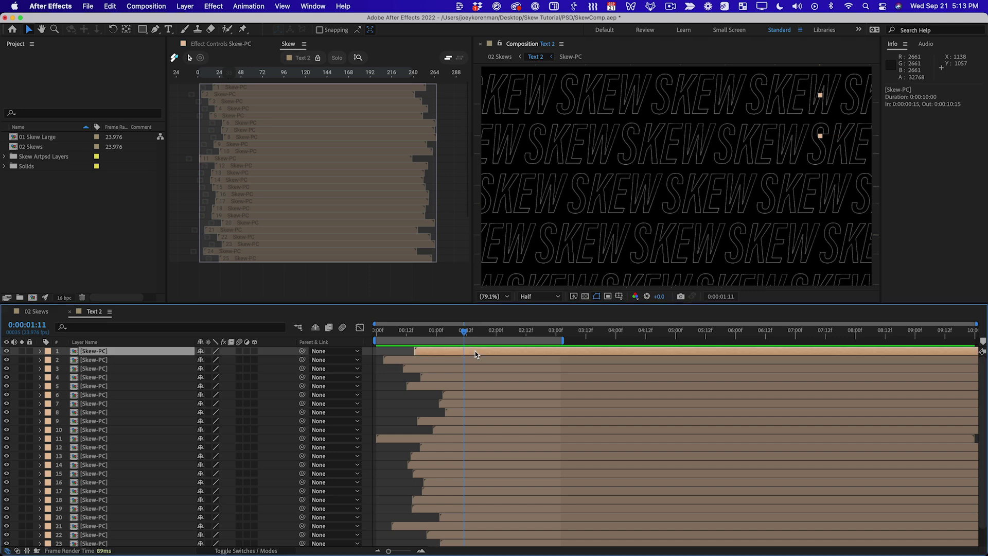
{"action": "left_click", "coordinate": [452, 368], "text": "super"}
{"action": "left_click", "coordinate": [457, 387], "text": "super"}
{"action": "left_click", "coordinate": [462, 404], "text": "super"}
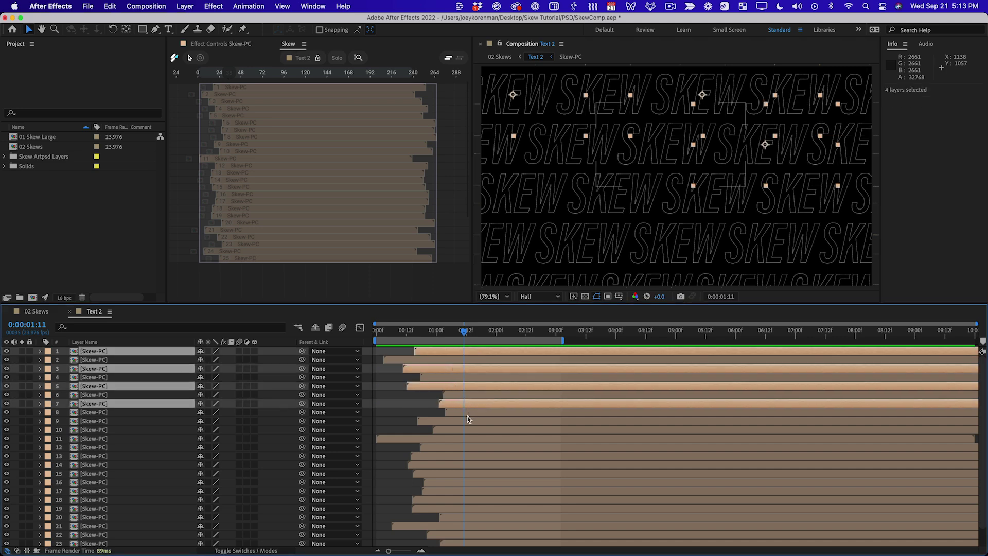
{"action": "left_click", "coordinate": [466, 421], "text": "super"}
{"action": "left_click", "coordinate": [463, 439], "text": "super"}
{"action": "left_click", "coordinate": [399, 413]}
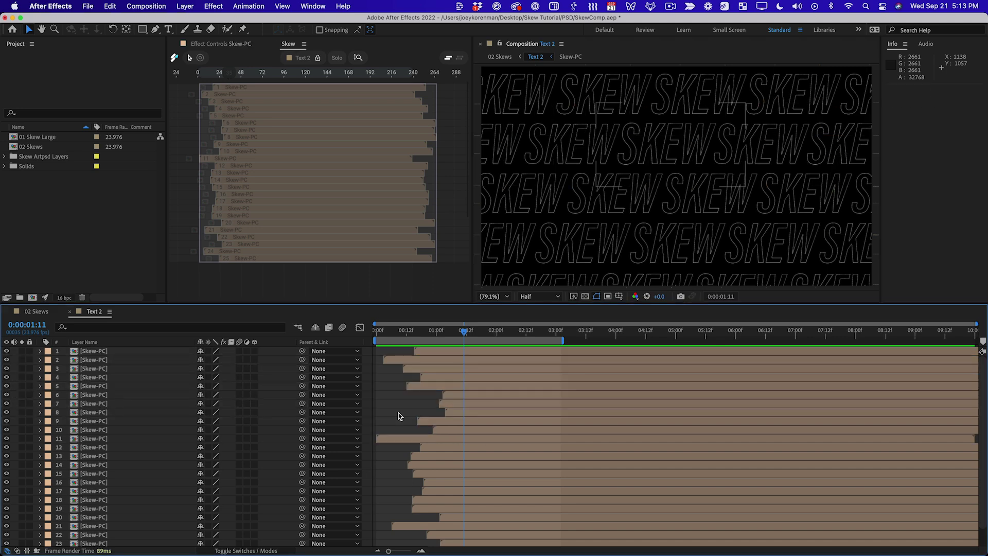
{"action": "left_click", "coordinate": [372, 289]}
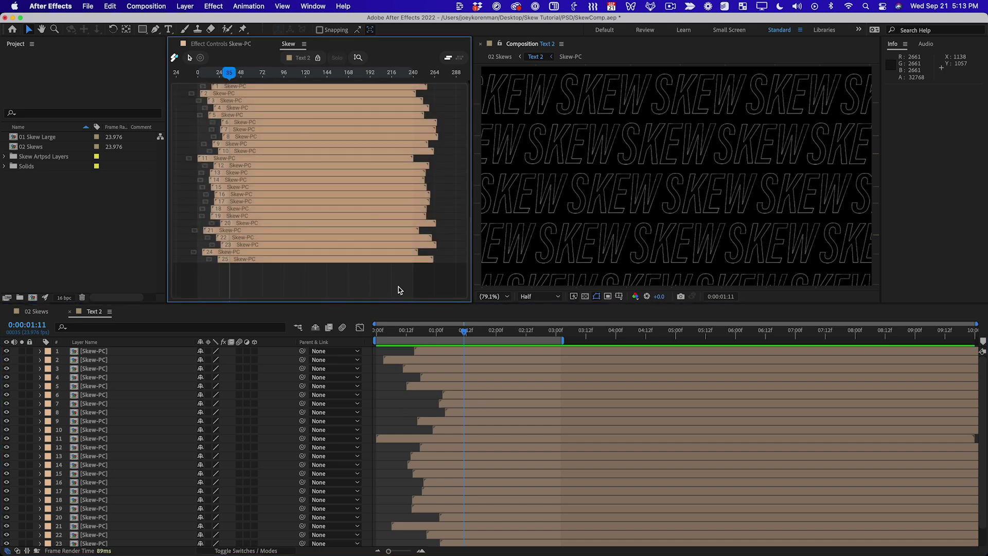
{"action": "left_click_drag", "start_coordinate": [399, 286], "coordinate": [311, 84]}
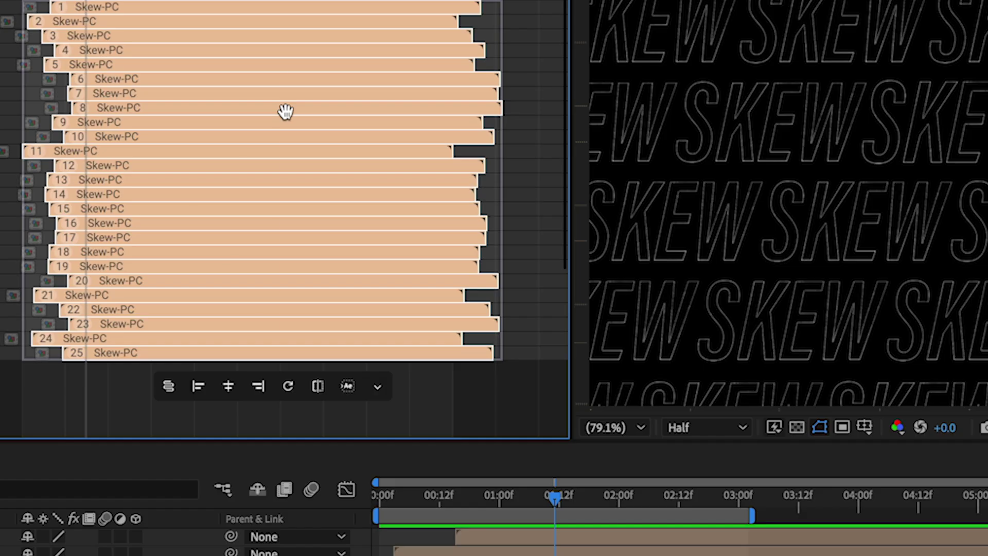
- Select every second Skew-PC bar (Index 2), drag to offset their timing, and push the selection to Ae
{"action": "right_click", "coordinate": [329, 138]}
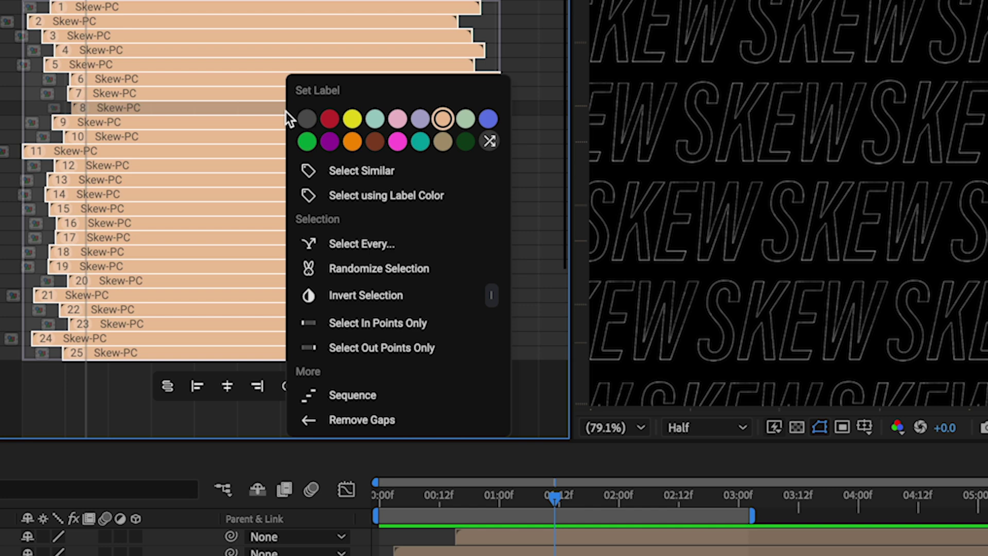
{"action": "left_click", "coordinate": [427, 246]}
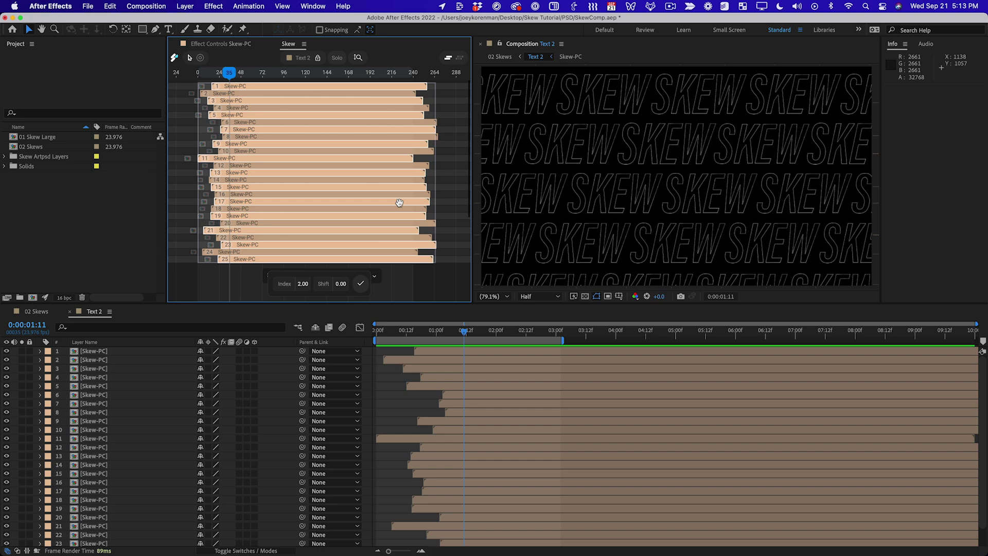
{"action": "left_click", "coordinate": [358, 289]}
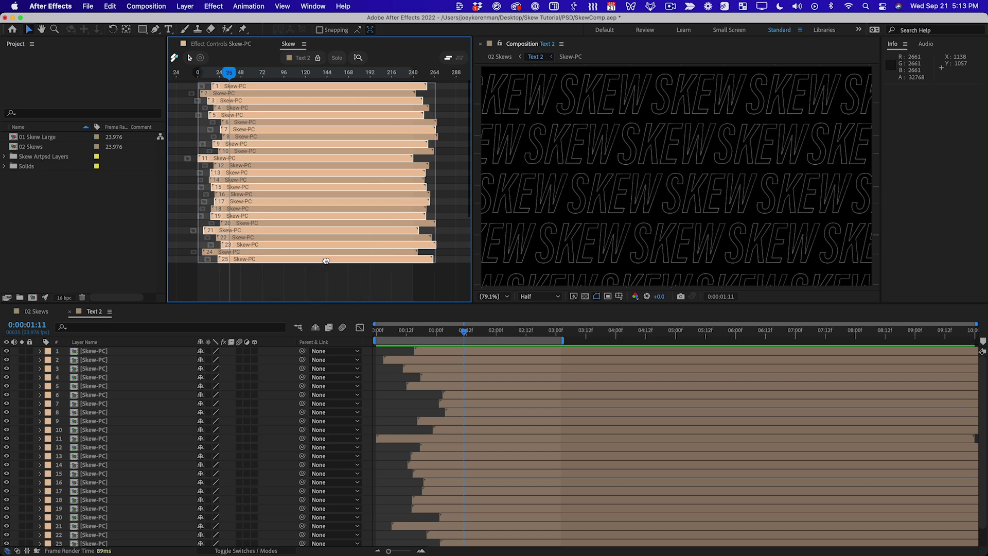
{"action": "mouse_move", "coordinate": [326, 261]}
{"action": "left_mouse_down"}
{"action": "mouse_move", "coordinate": [347, 261]}
{"action": "mouse_move", "coordinate": [327, 265]}
{"action": "mouse_move", "coordinate": [338, 265]}
{"action": "left_mouse_up"}
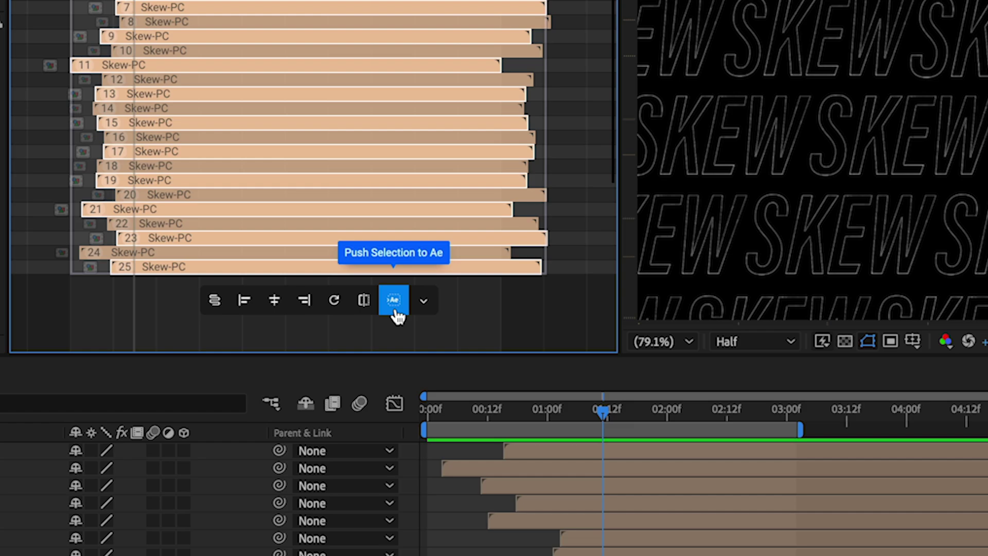
{"action": "left_click", "coordinate": [396, 307]}
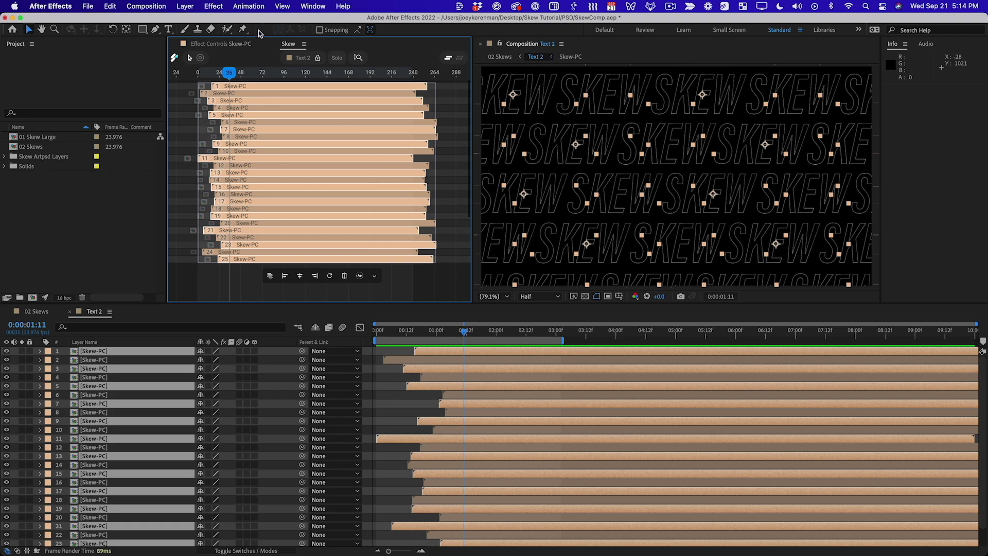
- At 2 seconds, reveal the selected layers' Opacity, try about 41%, and preview it in 02 Skews
{"action": "left_click", "coordinate": [213, 7]}
{"action": "key", "text": "Escape"}
{"action": "left_click", "coordinate": [497, 330]}
{"action": "key", "text": "t"}
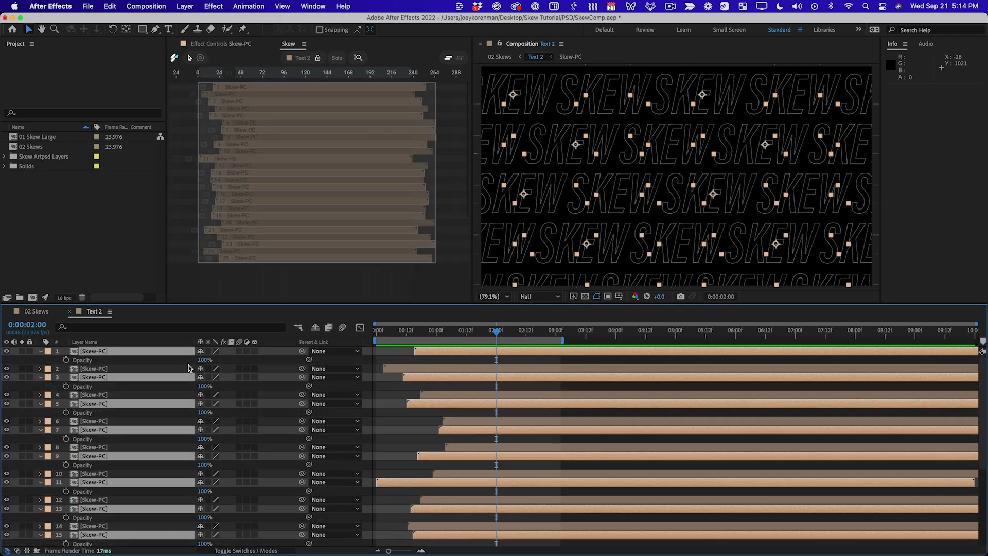
{"action": "left_click_drag", "start_coordinate": [204, 362], "coordinate": [175, 365]}
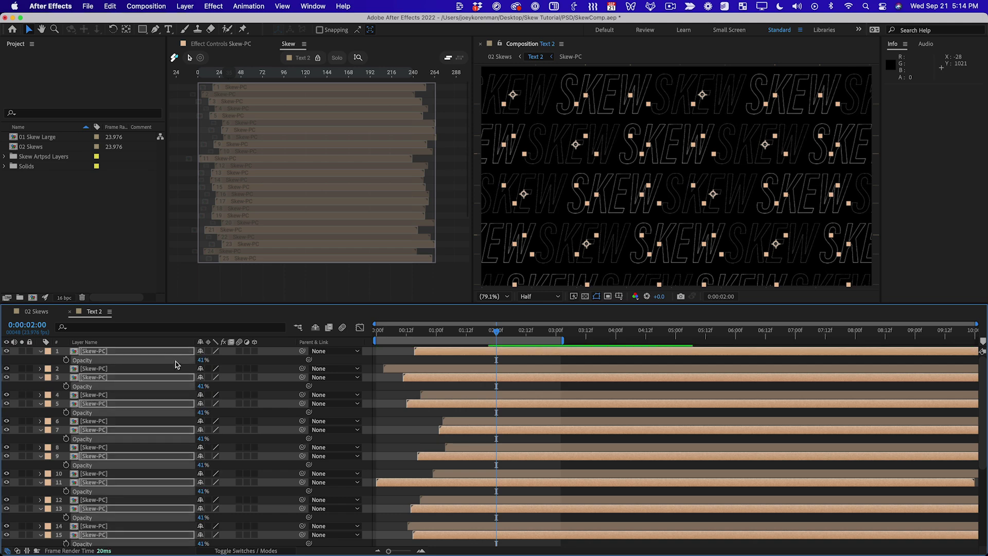
{"action": "left_click", "coordinate": [31, 312]}
{"action": "key", "text": "space"}
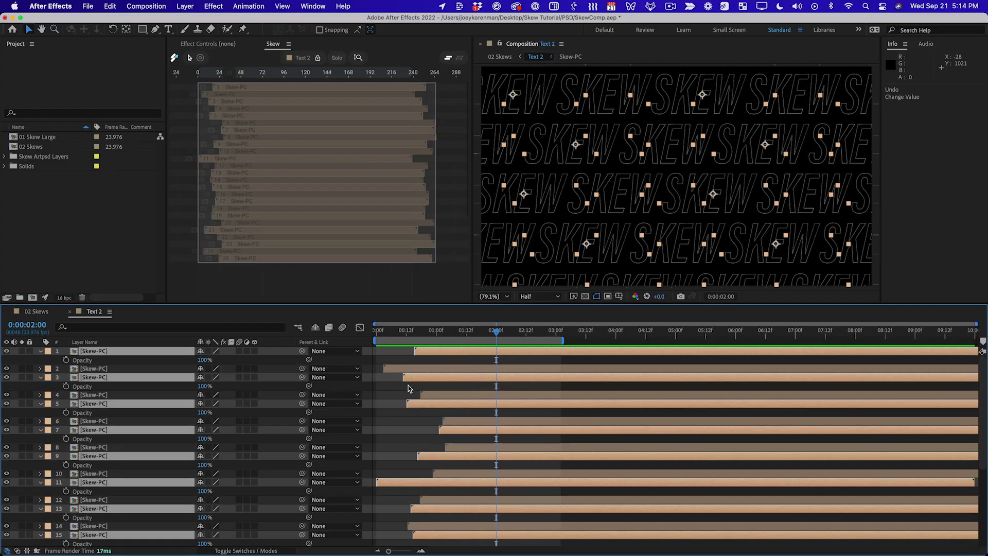
- At frame 16, collapse the revealed Opacity rows and clear the layer selection
{"action": "left_click", "coordinate": [396, 289]}
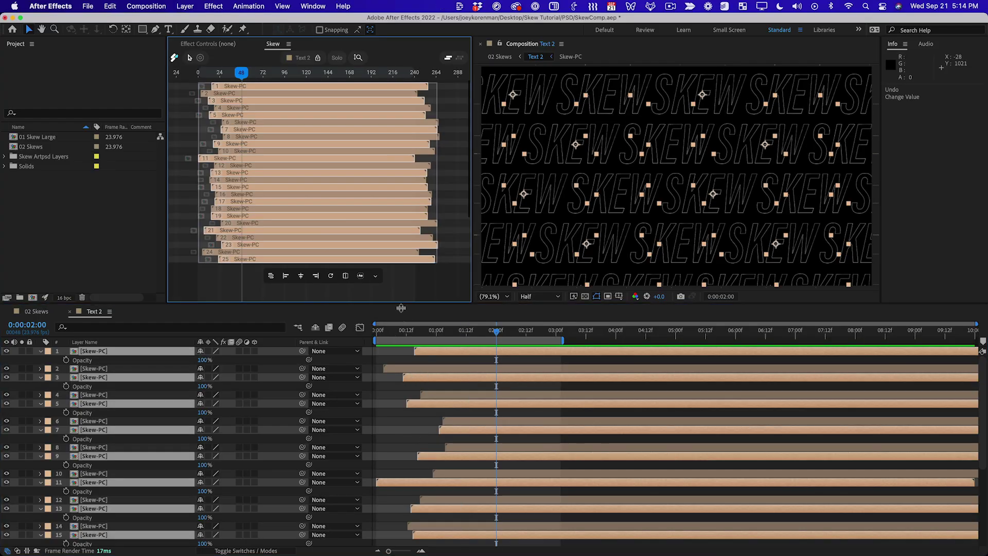
{"action": "left_click", "coordinate": [417, 332]}
{"action": "key", "text": "t"}
{"action": "key", "text": "super+a"}
{"action": "key", "text": "F2"}
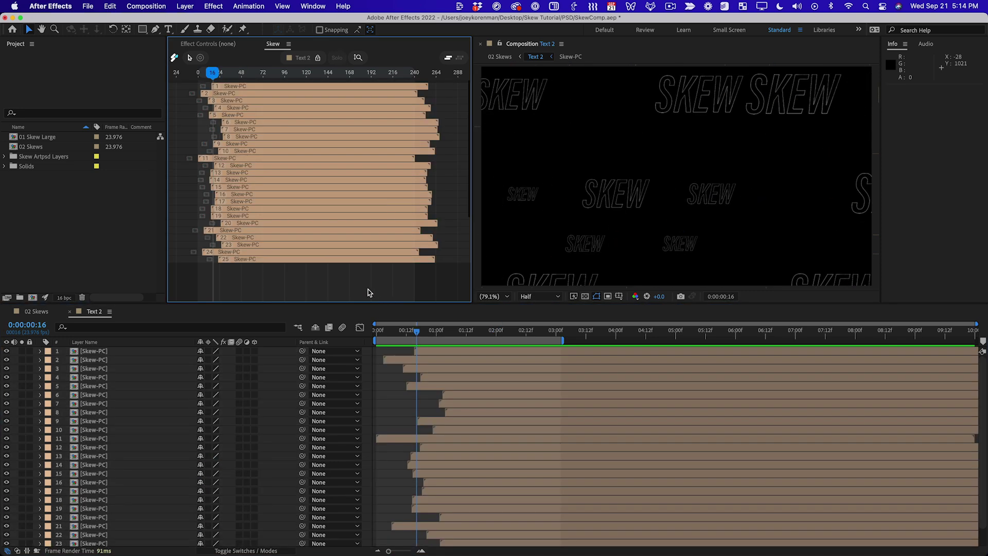
- Select every second of the 25 Skew bars (Index 2) and label them red
{"action": "left_click_drag", "start_coordinate": [348, 285], "coordinate": [353, 115]}
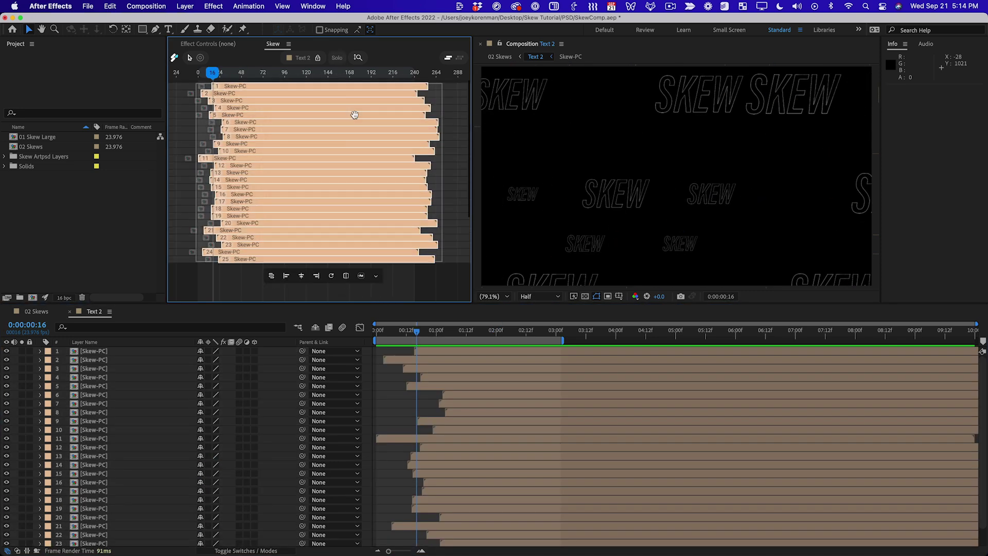
{"action": "right_click", "coordinate": [354, 114]}
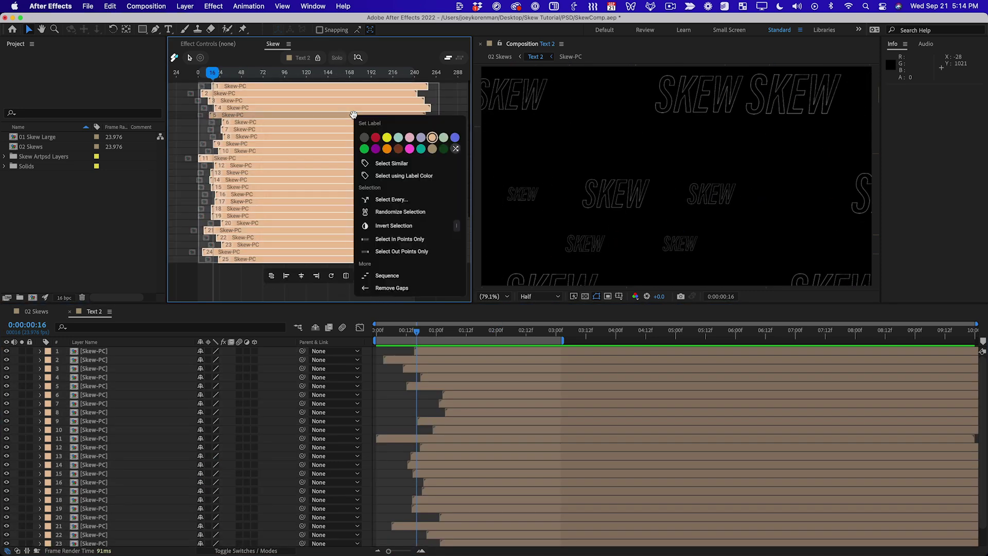
{"action": "left_click", "coordinate": [412, 199]}
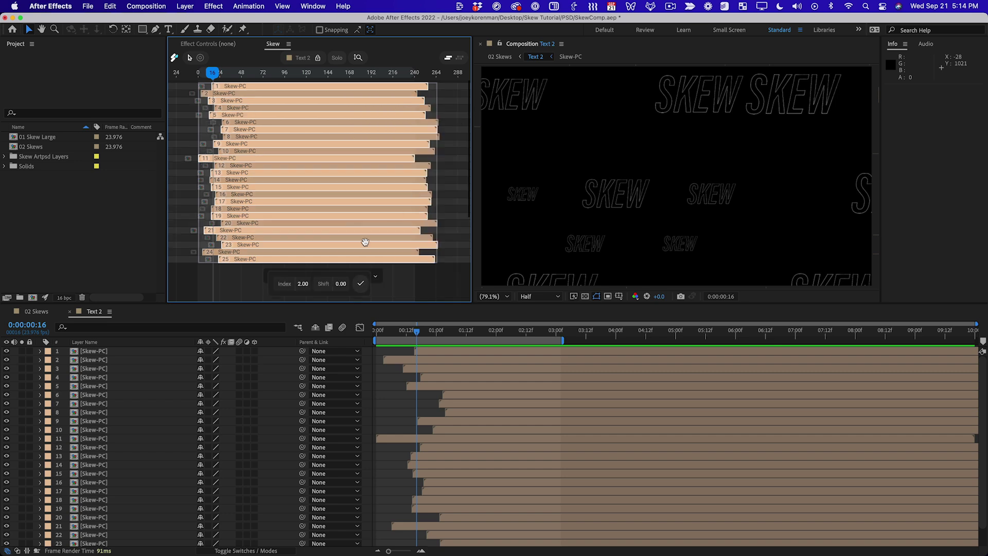
{"action": "left_click", "coordinate": [359, 284]}
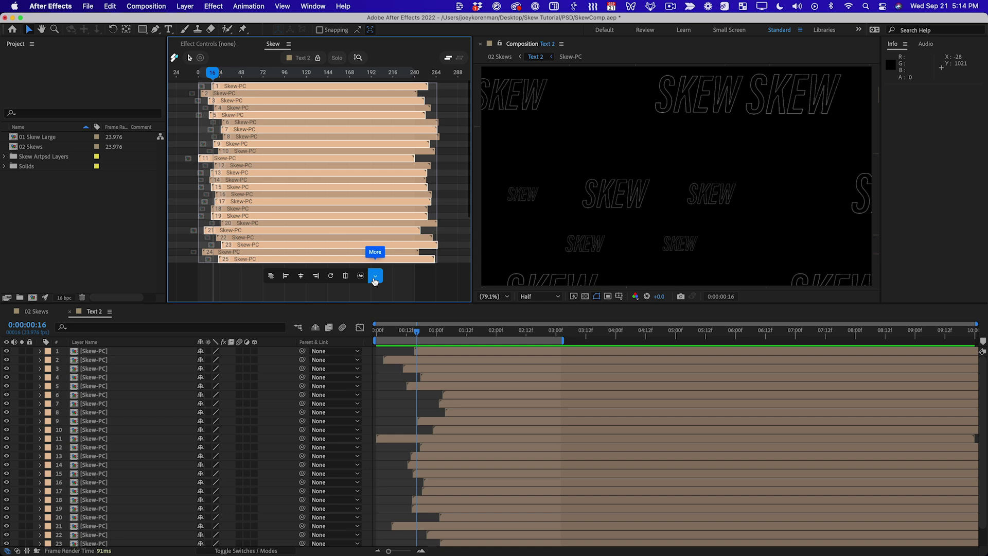
{"action": "left_click", "coordinate": [374, 277]}
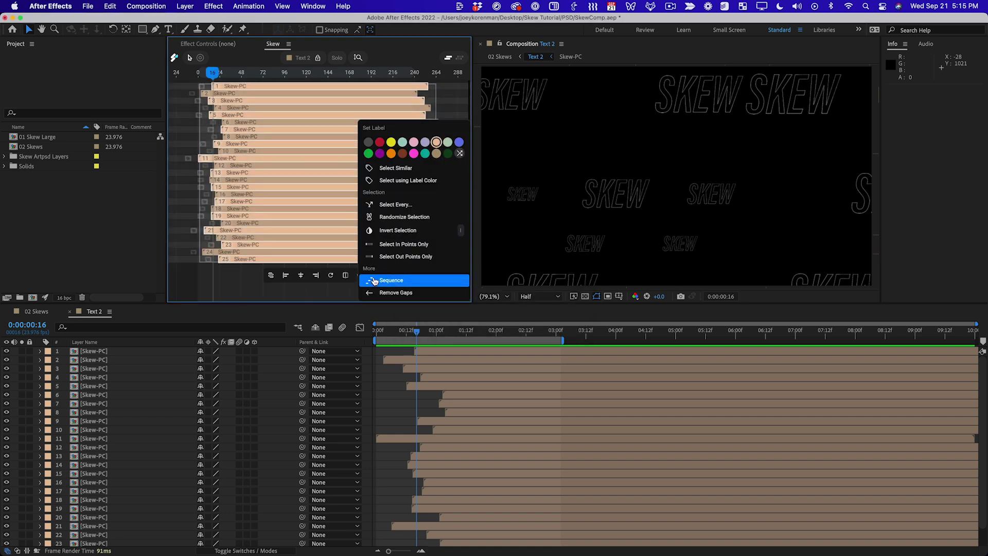
{"action": "left_click", "coordinate": [379, 142]}
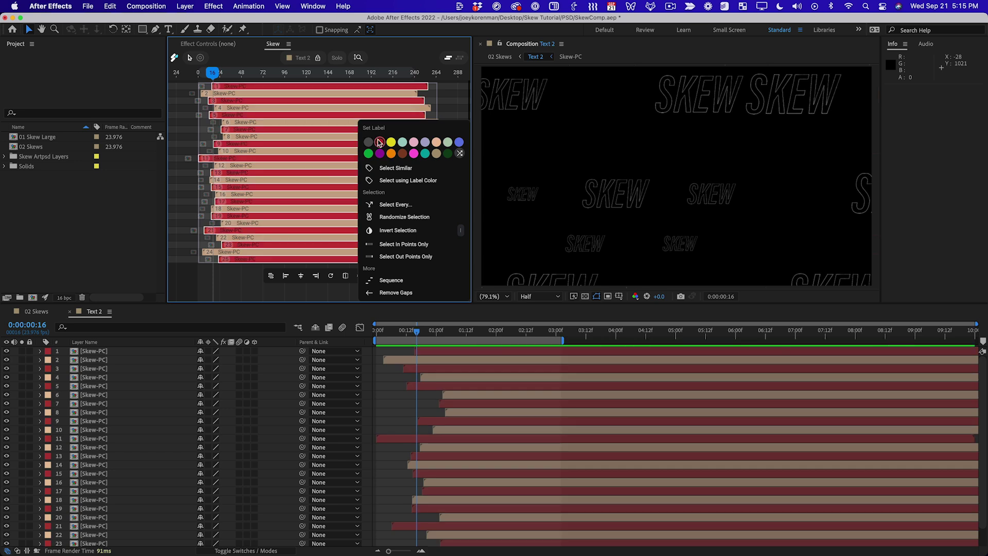
{"action": "left_click", "coordinate": [241, 299]}
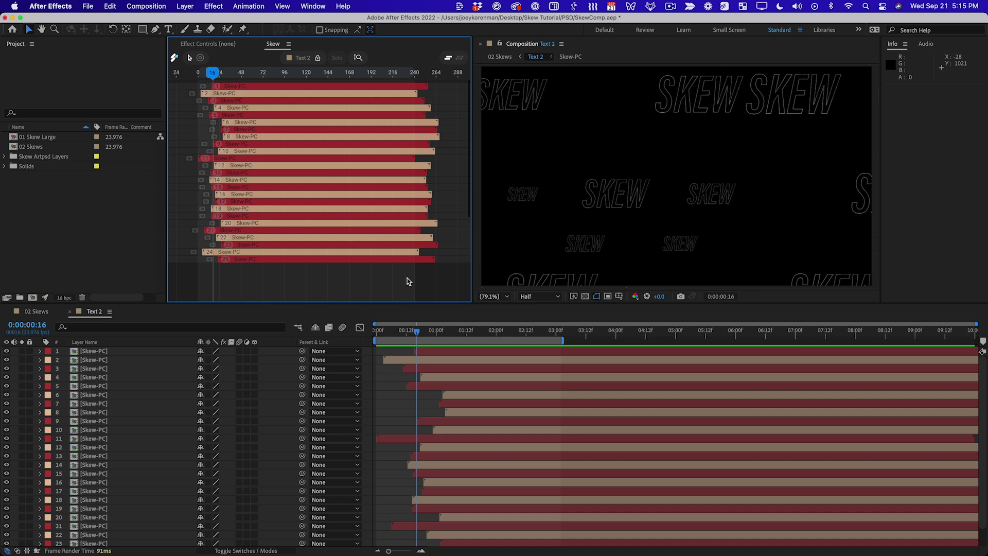
- Select all red-labelled layers with Select Similar and push them to the timeline
{"action": "right_click", "coordinate": [349, 260]}
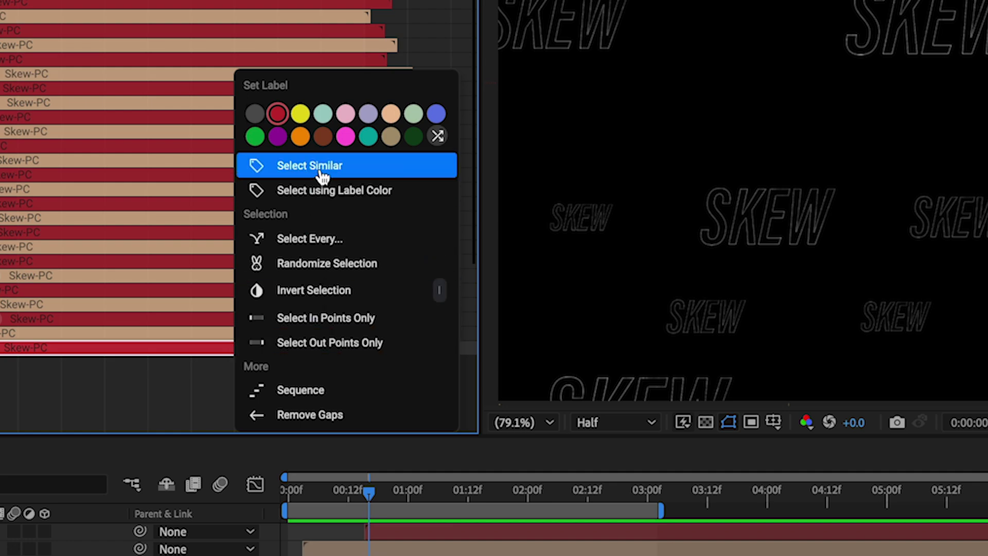
{"action": "left_click", "coordinate": [323, 167]}
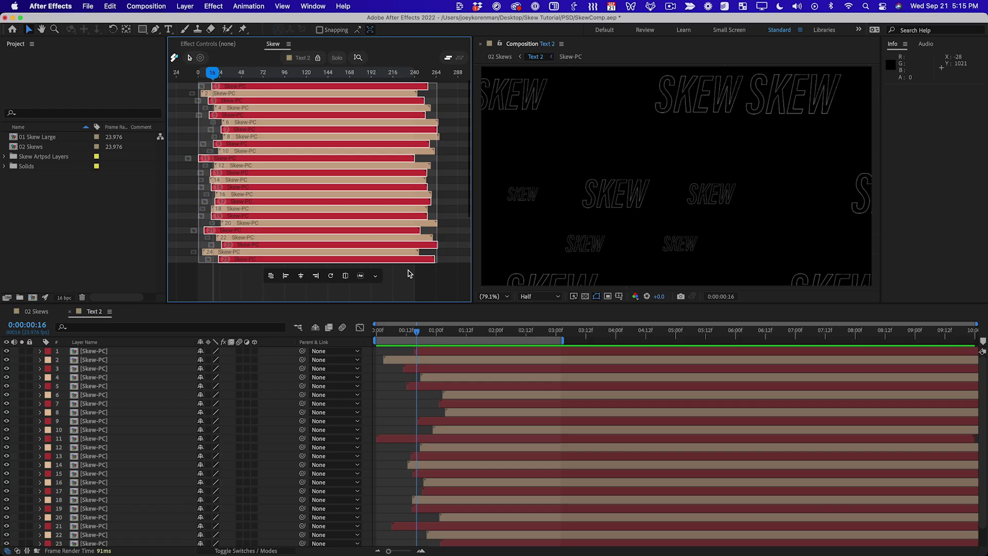
{"action": "left_click", "coordinate": [360, 276]}
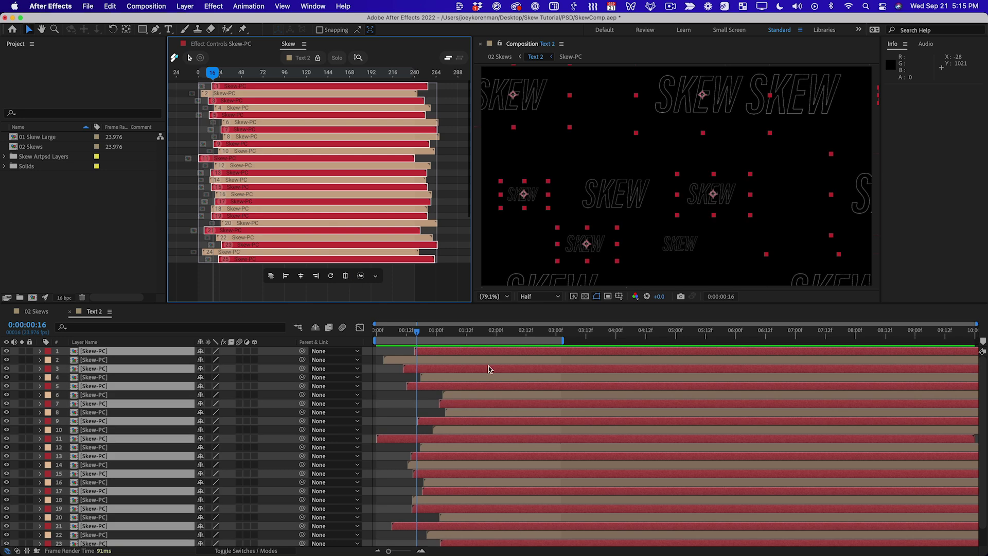
{"action": "left_click", "coordinate": [387, 383]}
- Label all 25 Skew-PC layers red
{"action": "key", "text": "super+a"}
{"action": "scroll", "coordinate": [41, 358], "scroll_direction": "down", "scroll_amount": 1}
{"action": "left_click", "coordinate": [47, 357]}
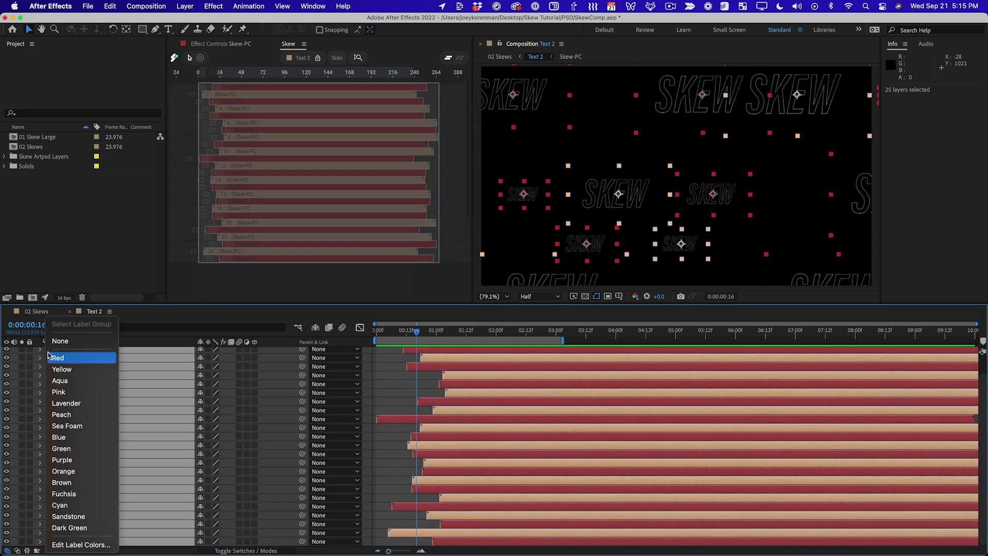
{"action": "left_click", "coordinate": [57, 358]}
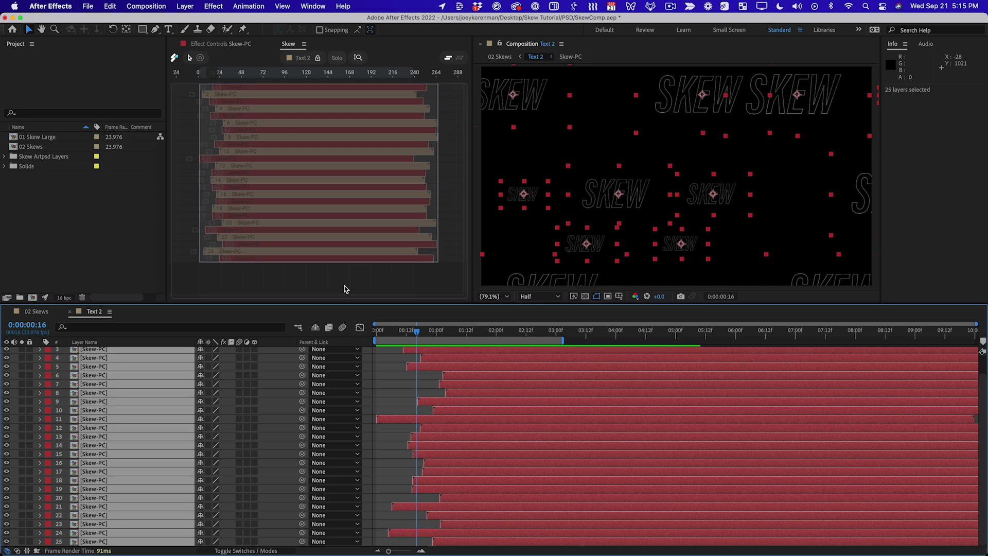
- Select every third layer in Skew (Index 3) and label those layers yellow
{"action": "right_click", "coordinate": [364, 153]}
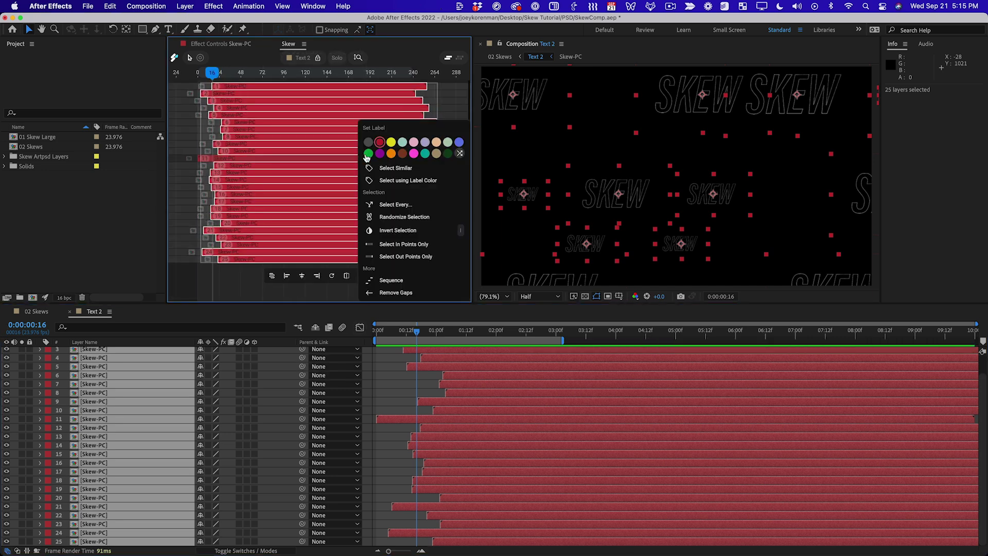
{"action": "left_click", "coordinate": [412, 204]}
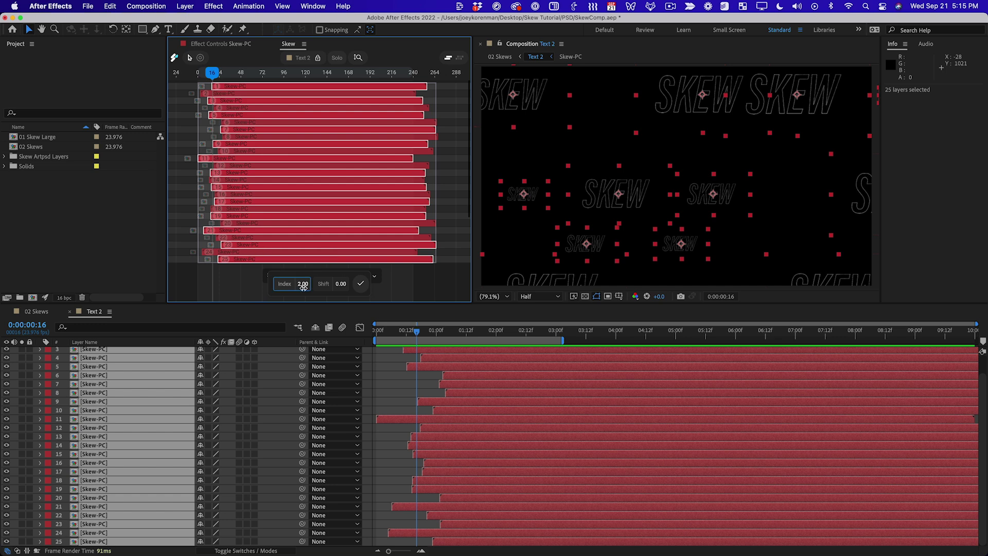
{"action": "left_click_drag", "start_coordinate": [303, 287], "coordinate": [305, 287]}
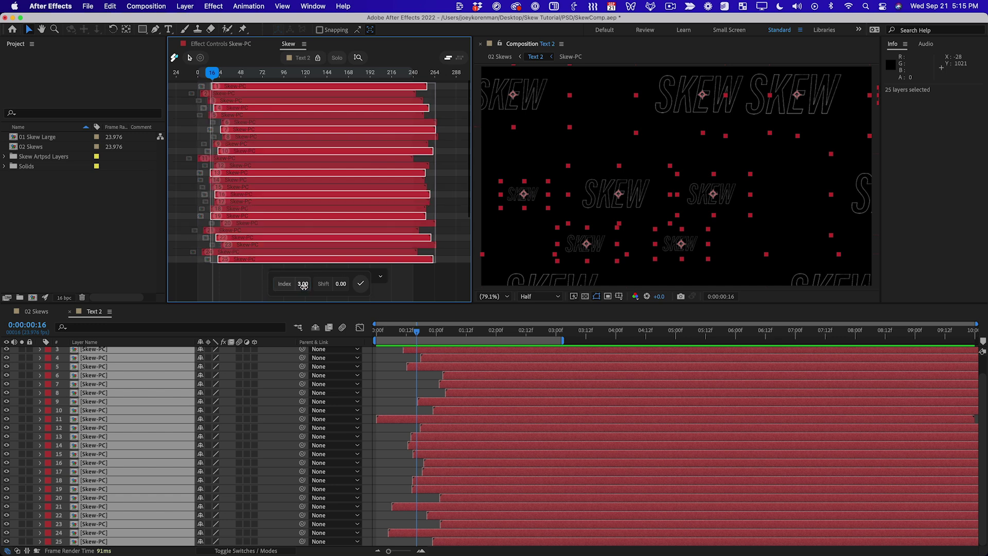
{"action": "left_click", "coordinate": [361, 284]}
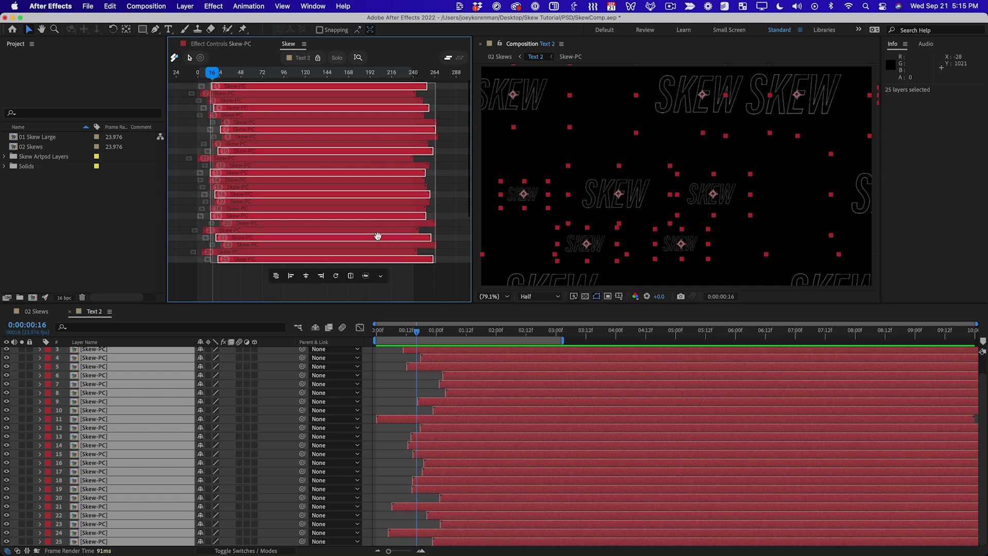
{"action": "left_click", "coordinate": [380, 276]}
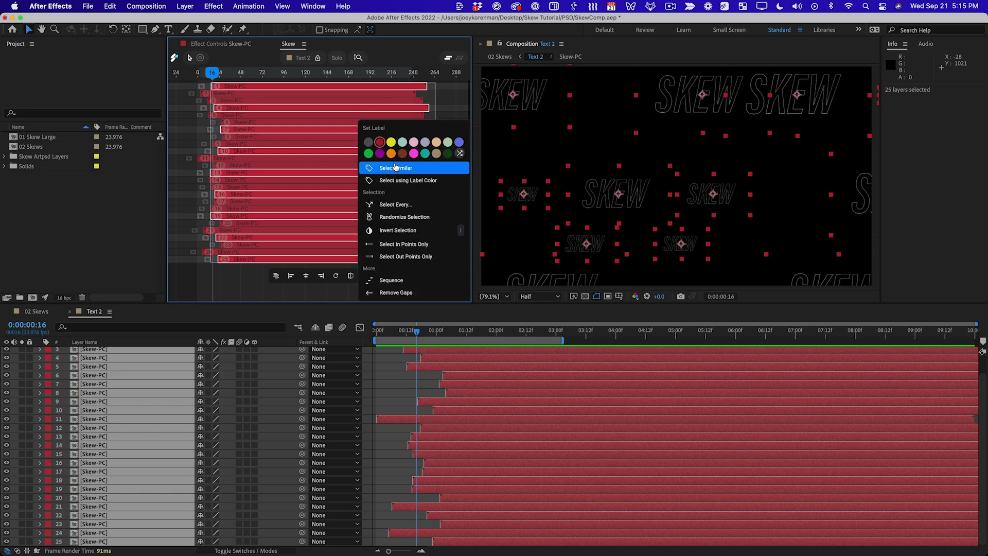
{"action": "left_click", "coordinate": [391, 142]}
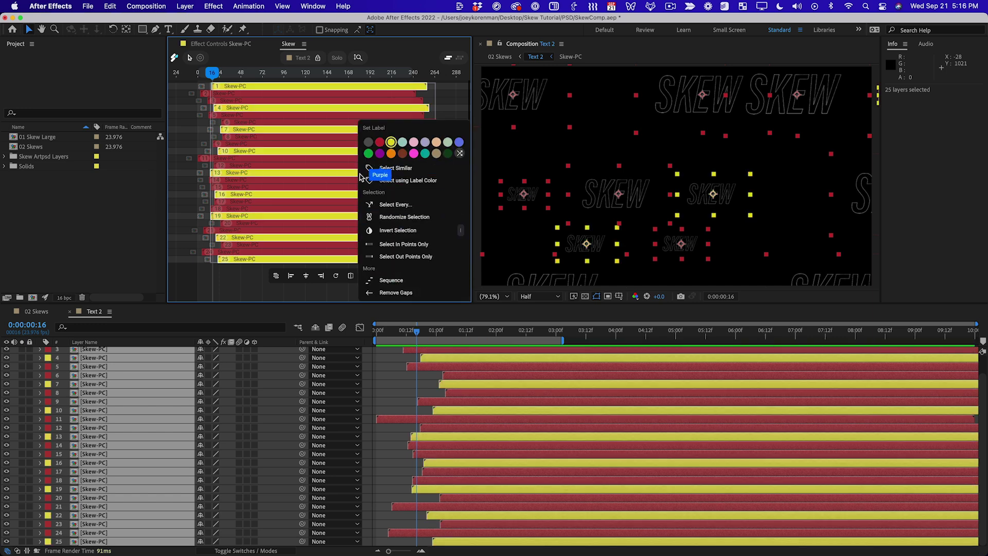
- Select every third Skew bar with Index 3 and Shift 1 (layers 2, 5, 8 … 23) and label them blue
{"action": "left_click_drag", "start_coordinate": [428, 286], "coordinate": [317, 181]}
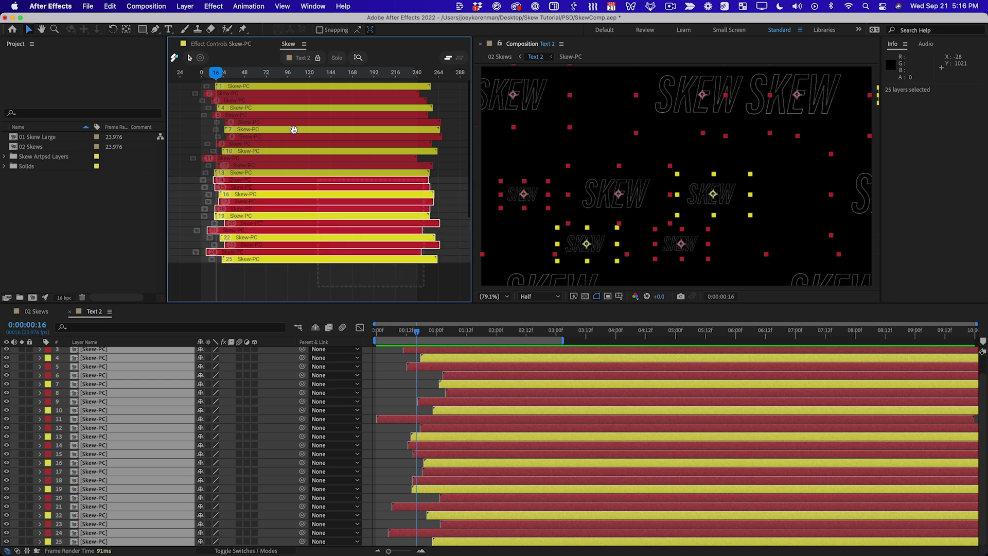
{"action": "right_click", "coordinate": [359, 259]}
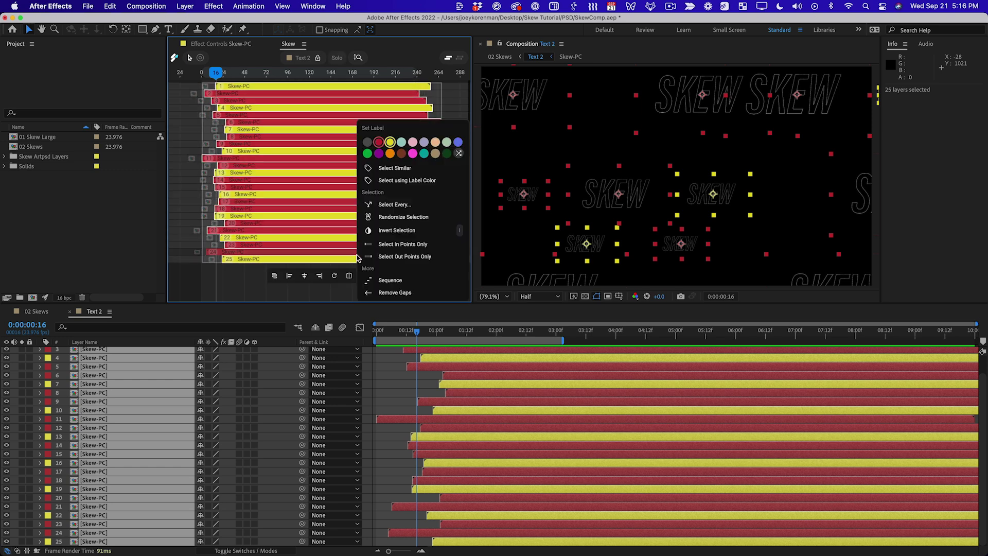
{"action": "left_click", "coordinate": [407, 205]}
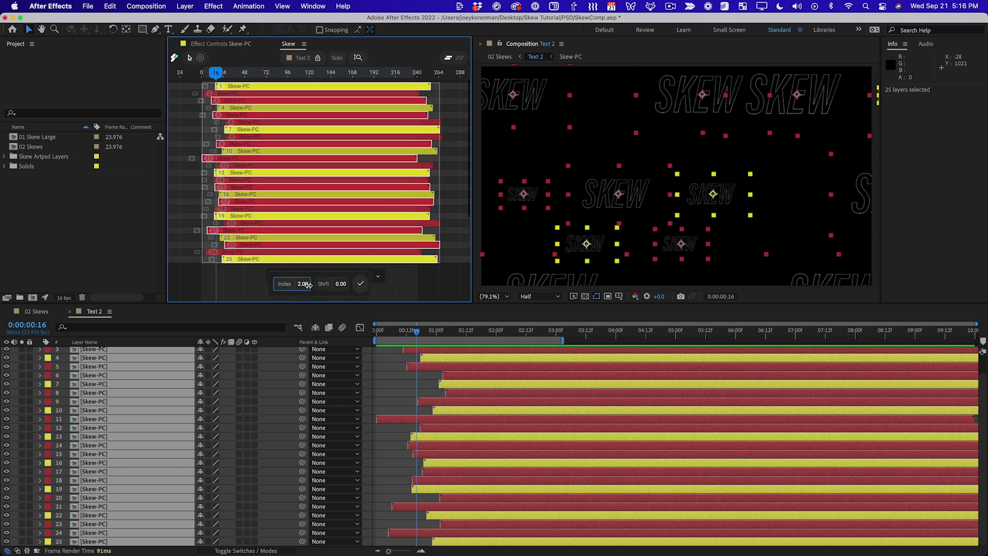
{"action": "left_click_drag", "start_coordinate": [305, 284], "coordinate": [308, 285]}
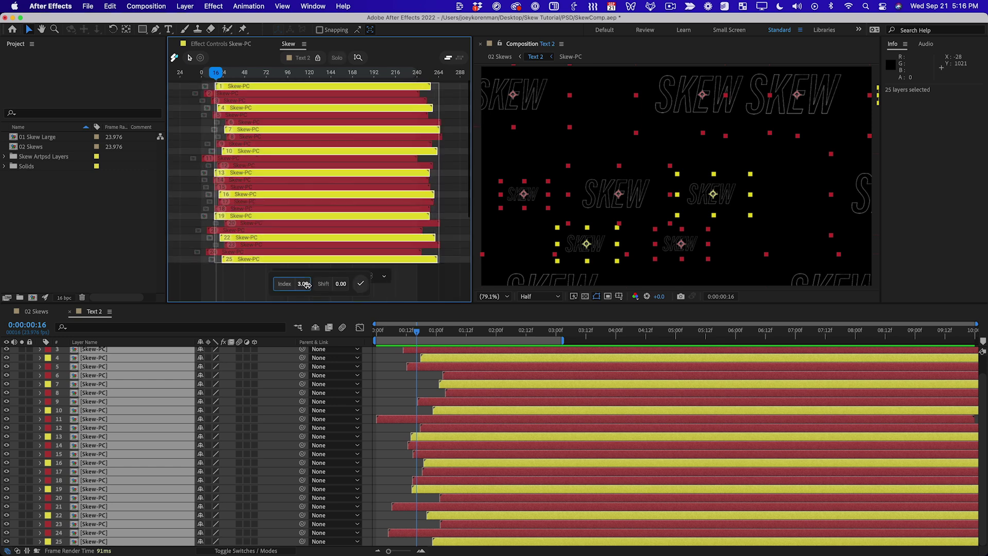
{"action": "left_click", "coordinate": [344, 289]}
{"action": "left_click_drag", "start_coordinate": [345, 289], "coordinate": [348, 289]}
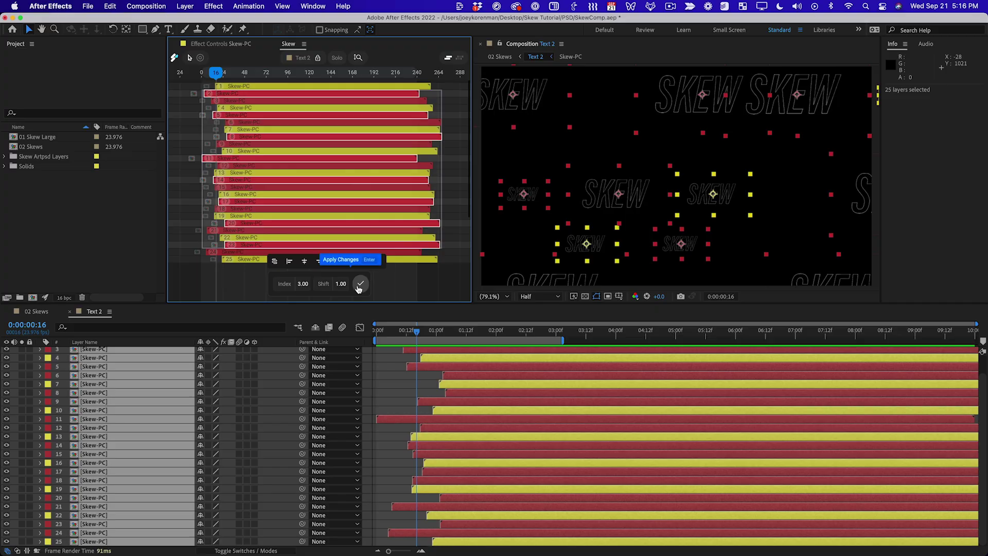
{"action": "left_click", "coordinate": [379, 261]}
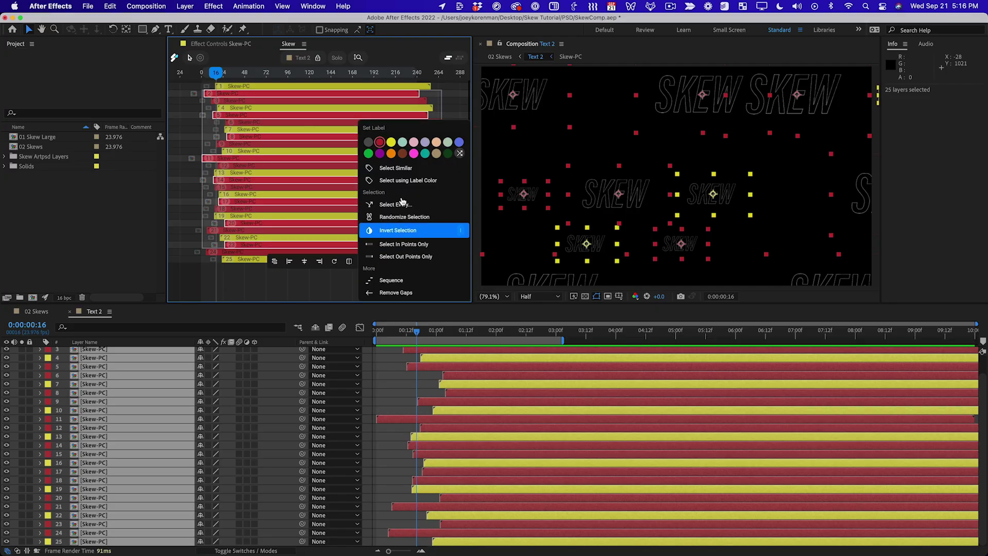
{"action": "left_click", "coordinate": [458, 142]}
{"action": "left_click", "coordinate": [260, 289]}
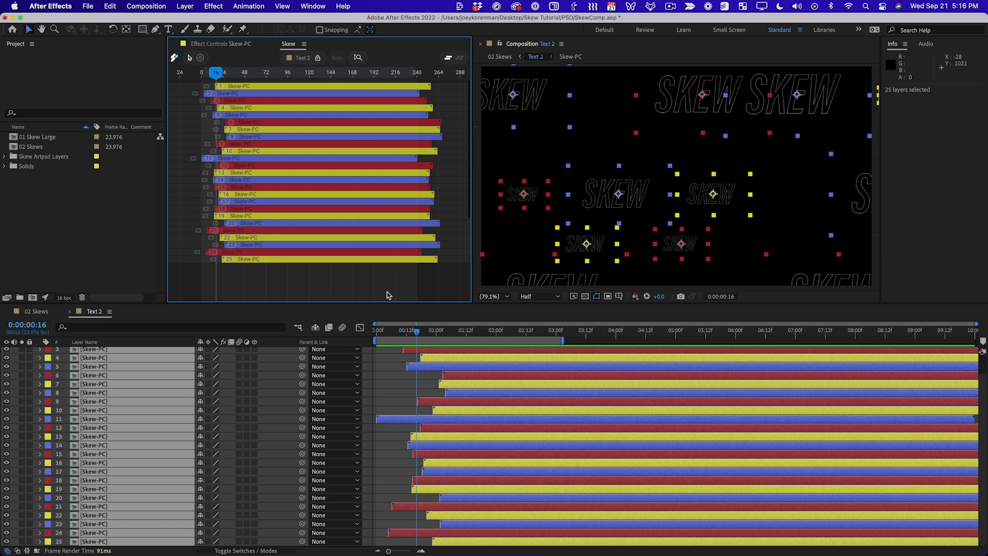
- Select all blue-labelled layers with Select Similar and set their Opacity to 75%
{"action": "right_click", "coordinate": [392, 245]}
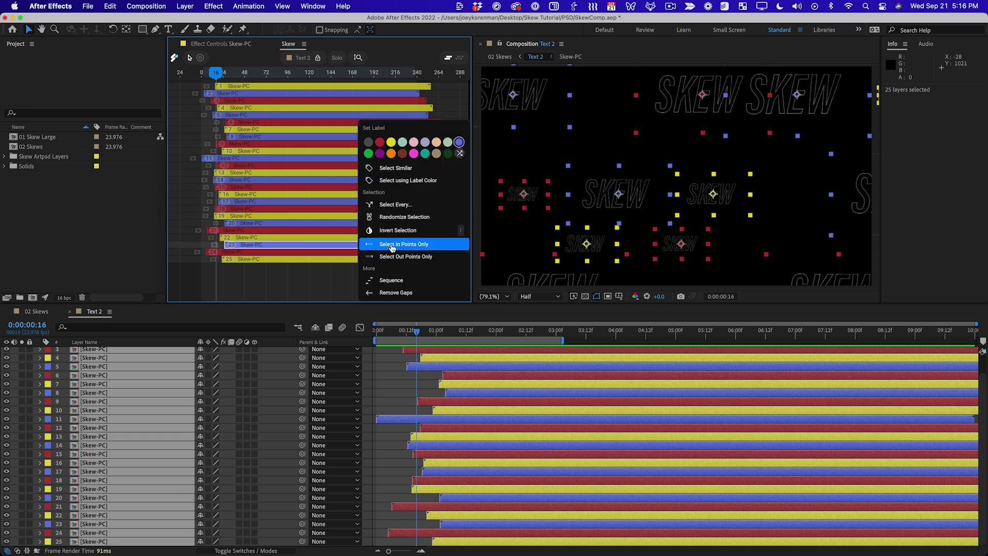
{"action": "left_click", "coordinate": [392, 168]}
{"action": "left_click", "coordinate": [364, 262]}
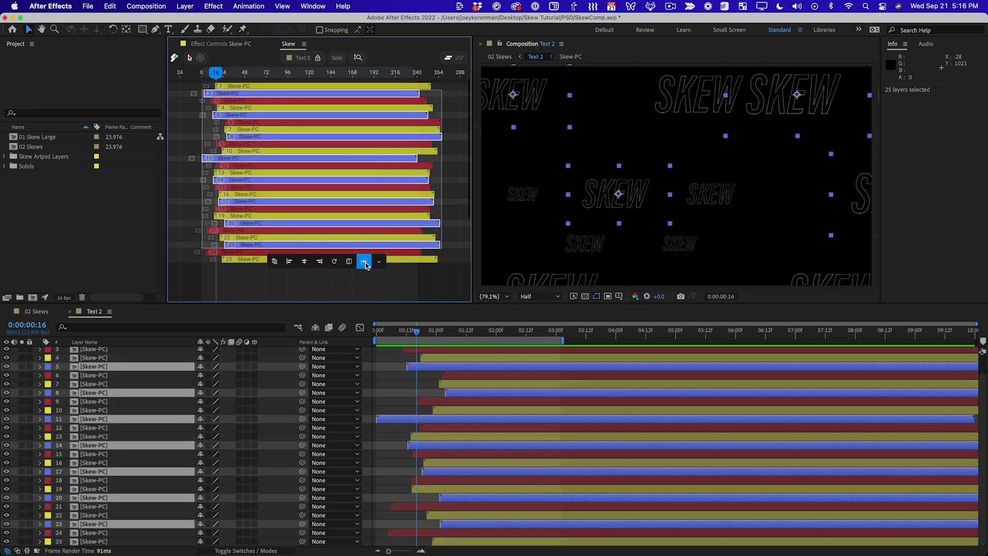
{"action": "left_click", "coordinate": [511, 331]}
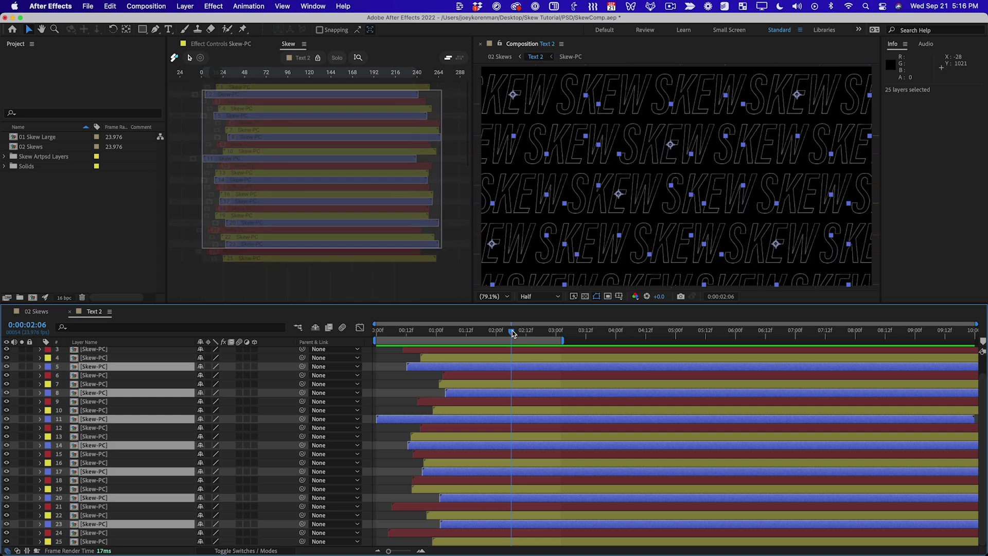
{"action": "key", "text": "t"}
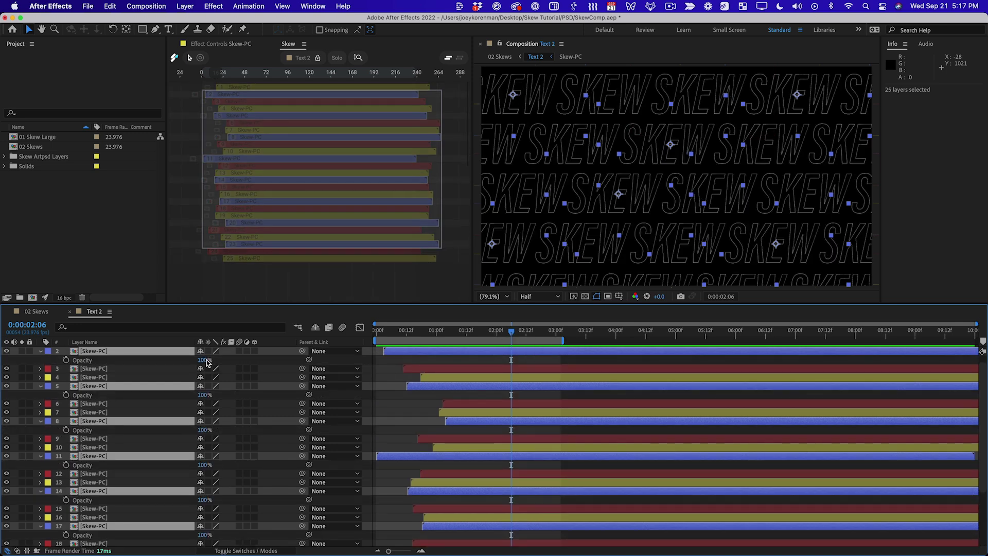
{"action": "type", "text": "75"}
{"action": "key", "text": "Return"}
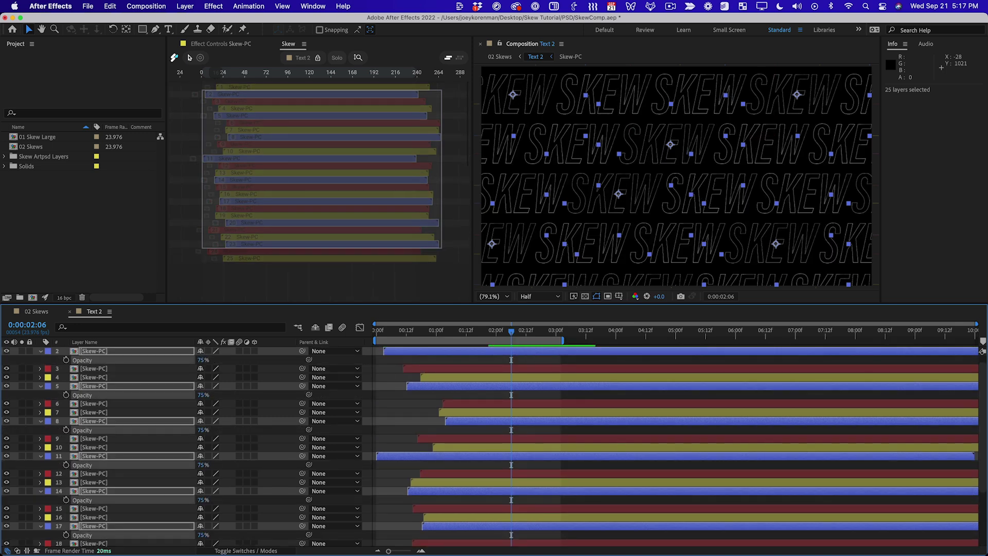
- Deselect the blue layers, expand and collapse all layer properties, then clear the selection
{"action": "left_click", "coordinate": [382, 372]}
{"action": "key", "text": "super+a"}
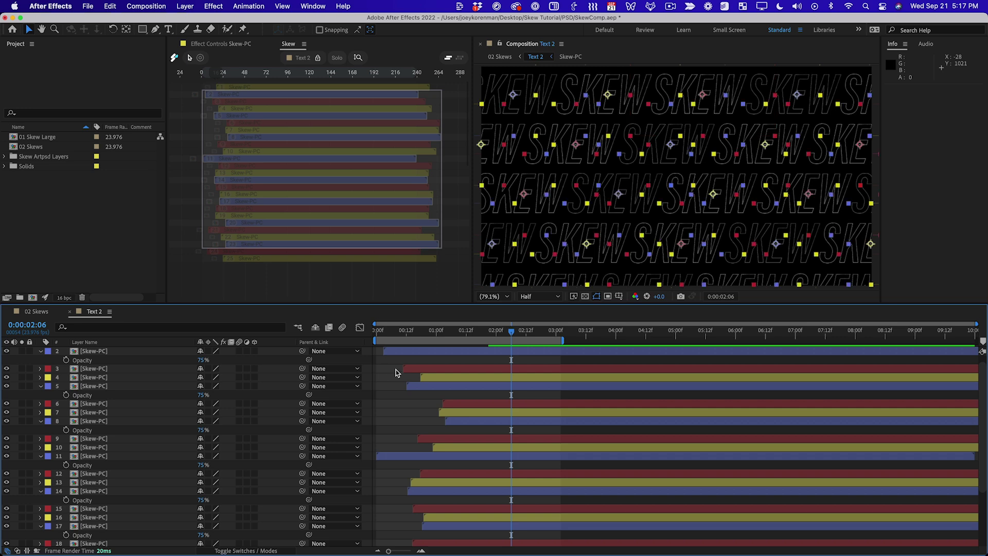
{"action": "key", "text": "super+alt+Right"}
{"action": "key", "text": "super+Left"}
{"action": "left_click", "coordinate": [387, 388]}
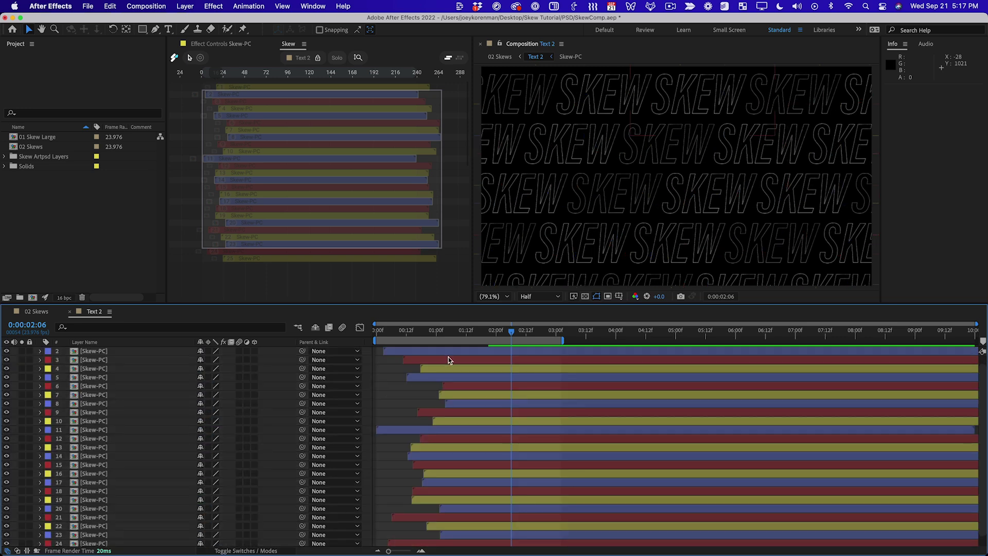
- Select all red-labelled layers with Select Similar and set their Opacity to 50% at 0:00:01:07
{"action": "left_click", "coordinate": [348, 277]}
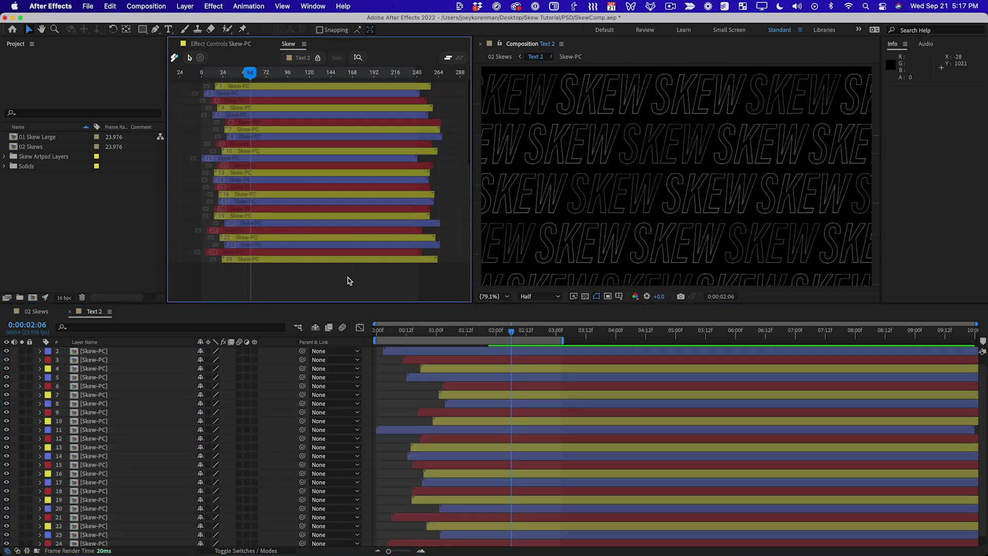
{"action": "right_click", "coordinate": [372, 251]}
{"action": "left_click", "coordinate": [395, 168]}
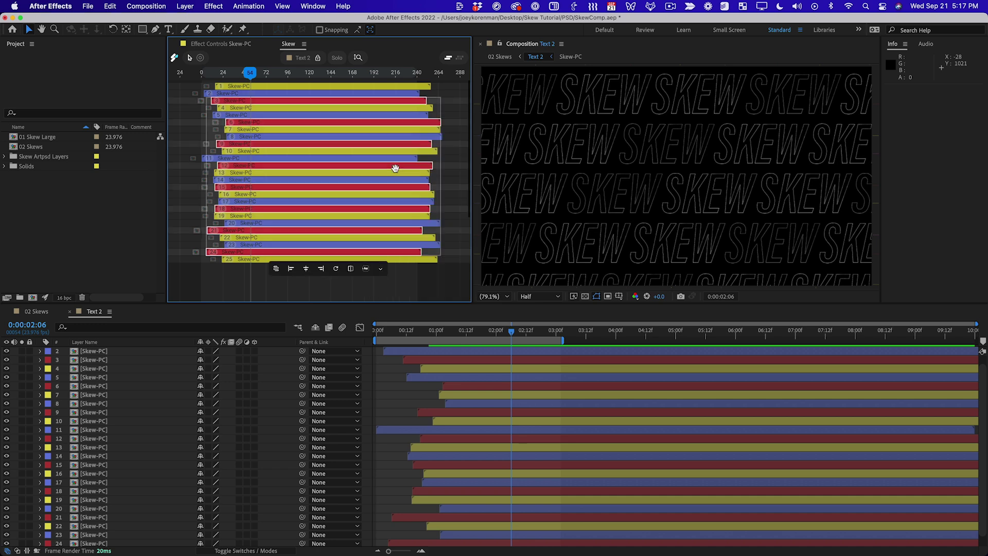
{"action": "left_click", "coordinate": [365, 268]}
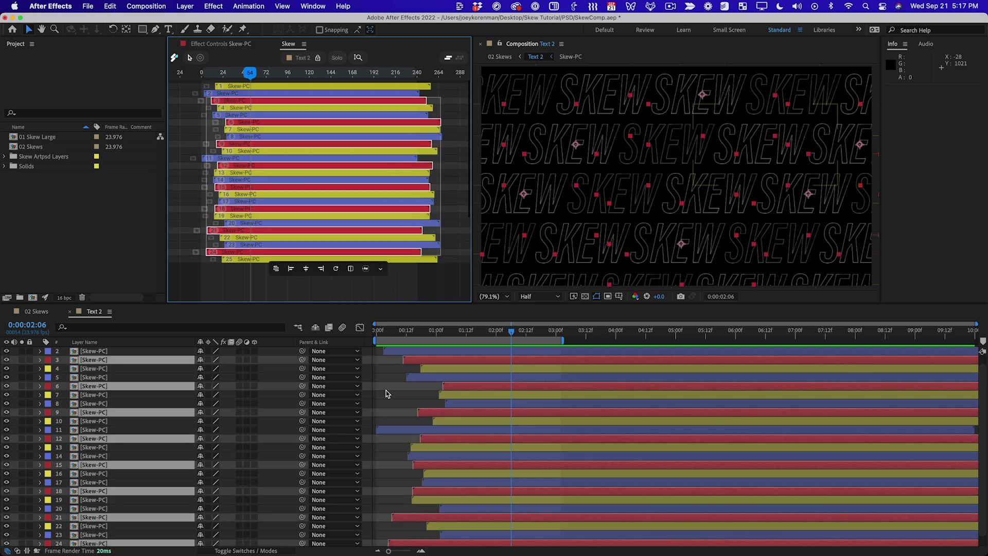
{"action": "left_click", "coordinate": [453, 334]}
{"action": "key", "text": "t"}
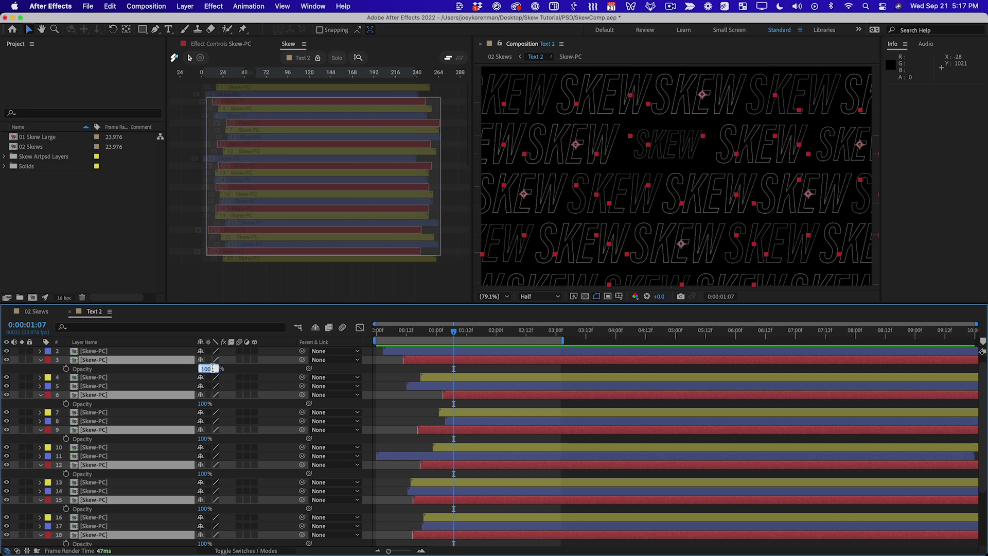
{"action": "key", "text": "Return"}
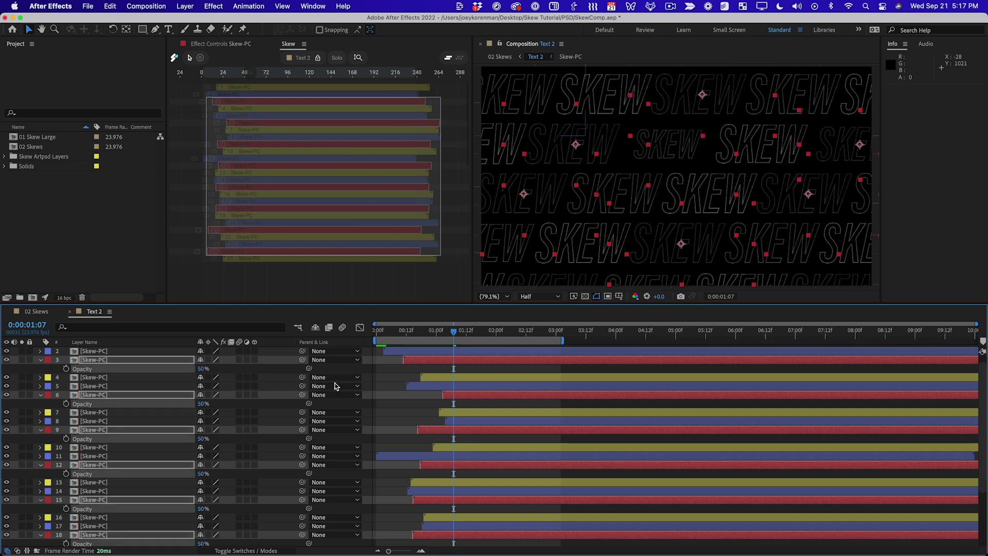
- Collapse the Opacity rows and all layer properties, then deselect every layer
{"action": "key", "text": "t"}
{"action": "key", "text": "super+a"}
{"action": "key", "text": "u"}
{"action": "key", "text": "u"}
{"action": "left_click", "coordinate": [383, 459]}
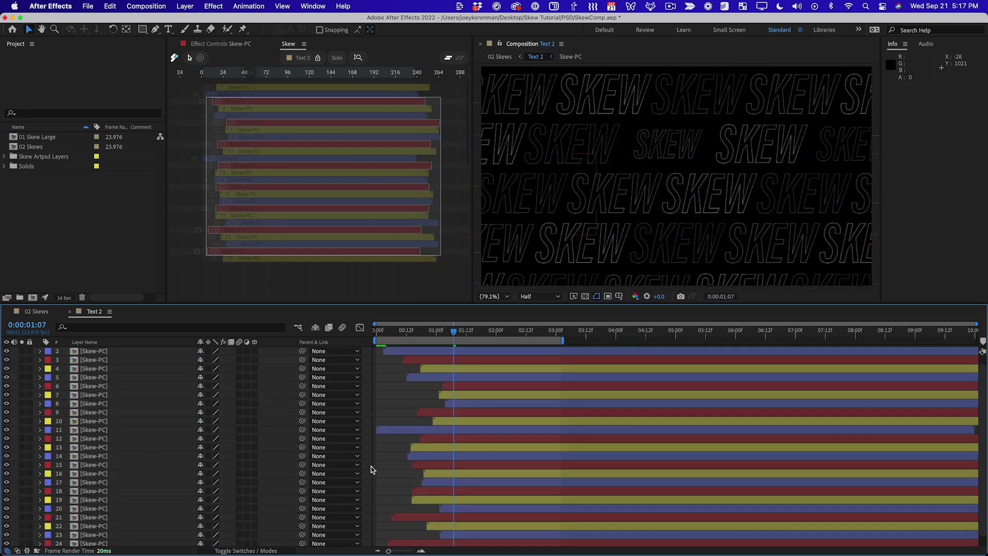
- Select all layers in the Skew panel, then clear the selection
{"action": "left_click", "coordinate": [356, 269]}
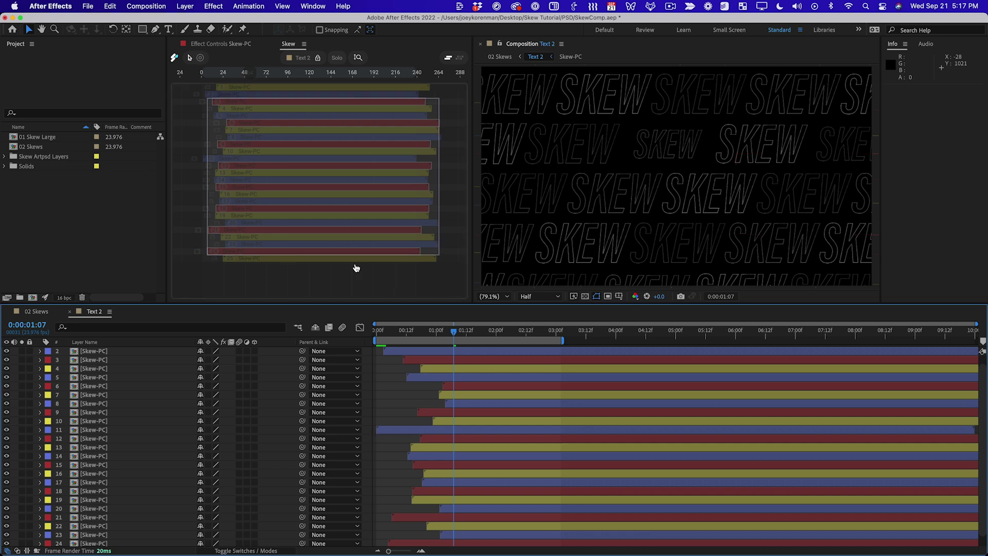
{"action": "right_click", "coordinate": [395, 217]}
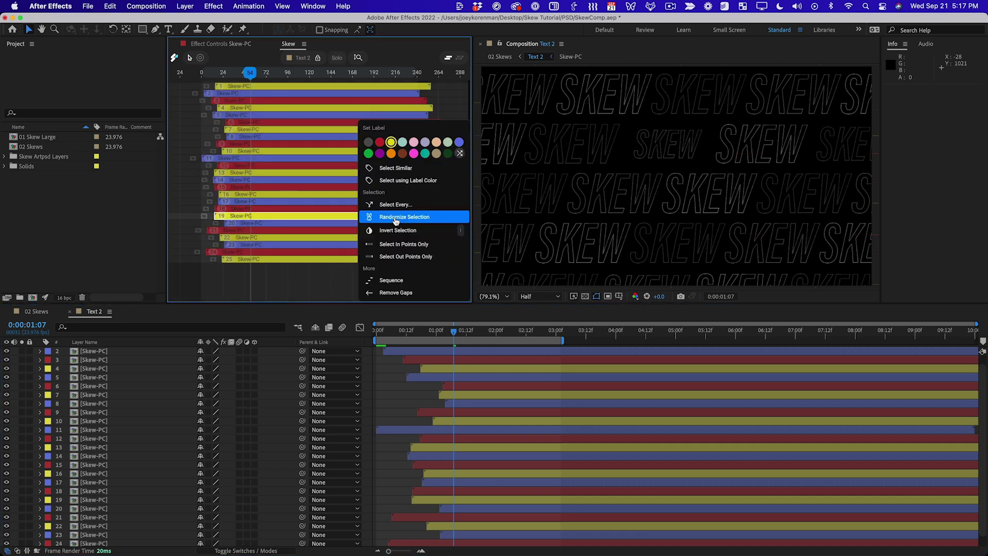
{"action": "left_click", "coordinate": [397, 167]}
{"action": "left_click", "coordinate": [391, 295]}
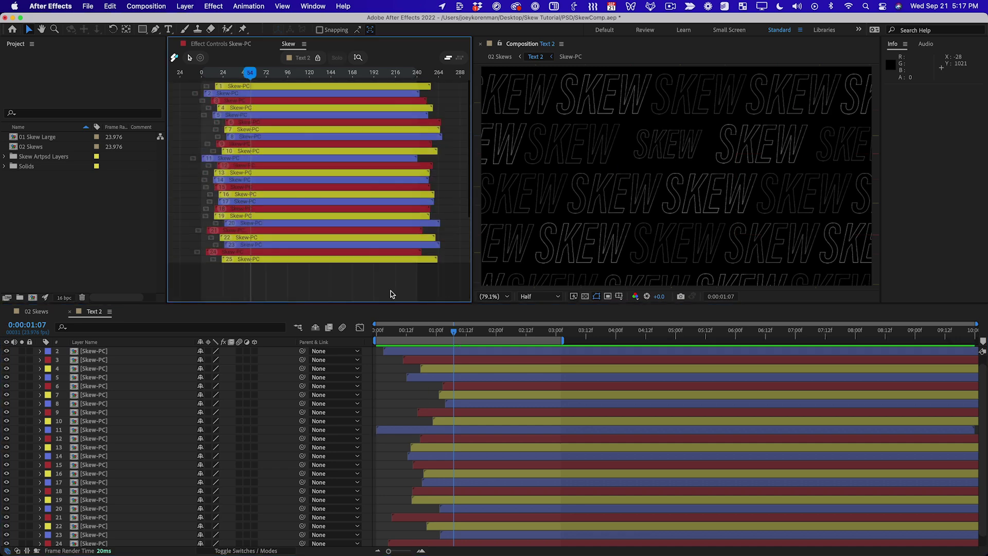
- Use Select using Label Color with the red and yellow swatches to select those layers
{"action": "right_click", "coordinate": [340, 276]}
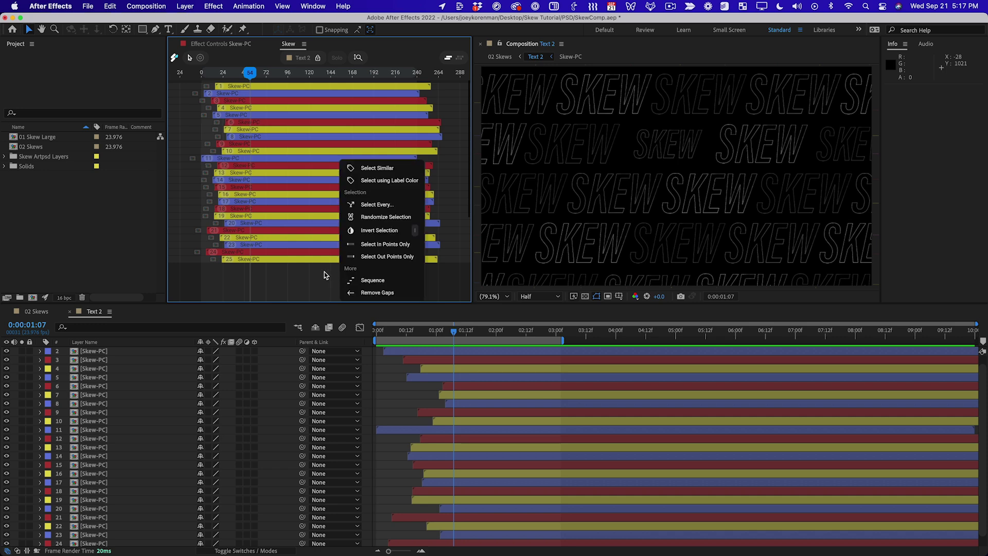
{"action": "left_click", "coordinate": [386, 180]}
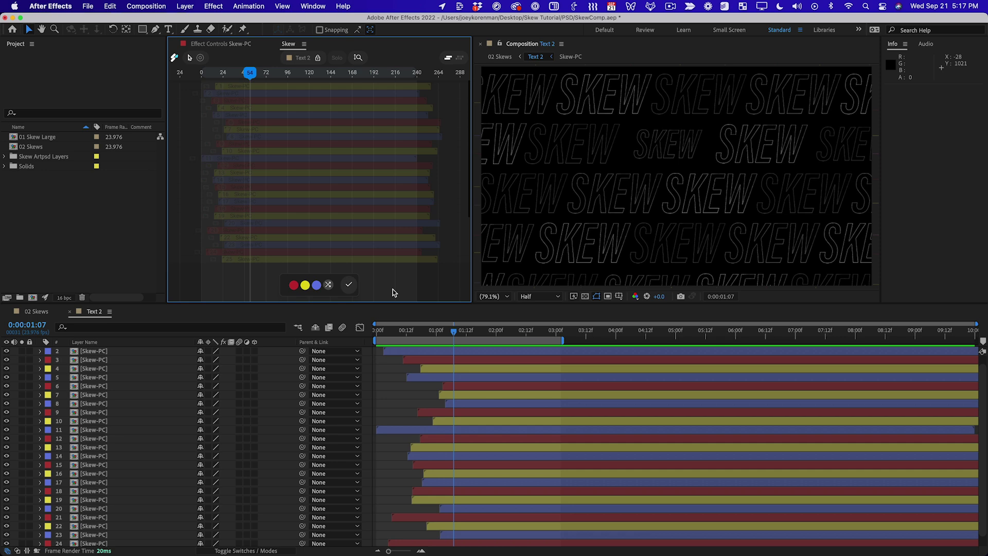
{"action": "left_click", "coordinate": [293, 285]}
{"action": "left_click", "coordinate": [305, 286]}
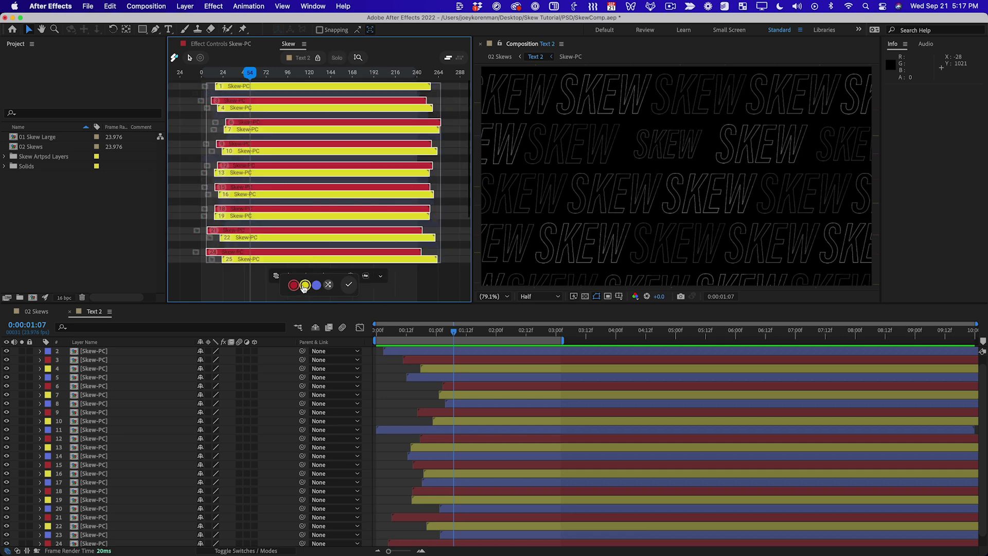
{"action": "left_click", "coordinate": [349, 285]}
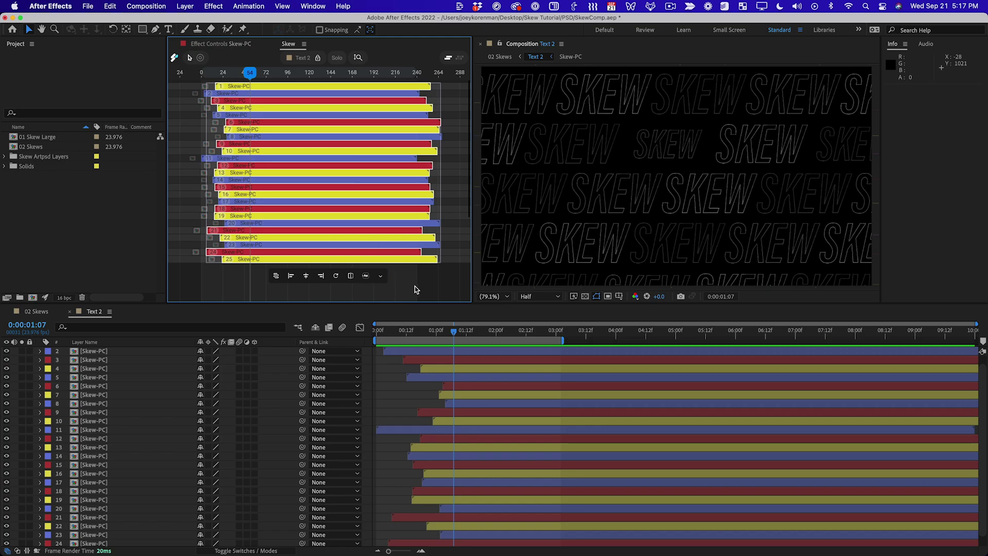